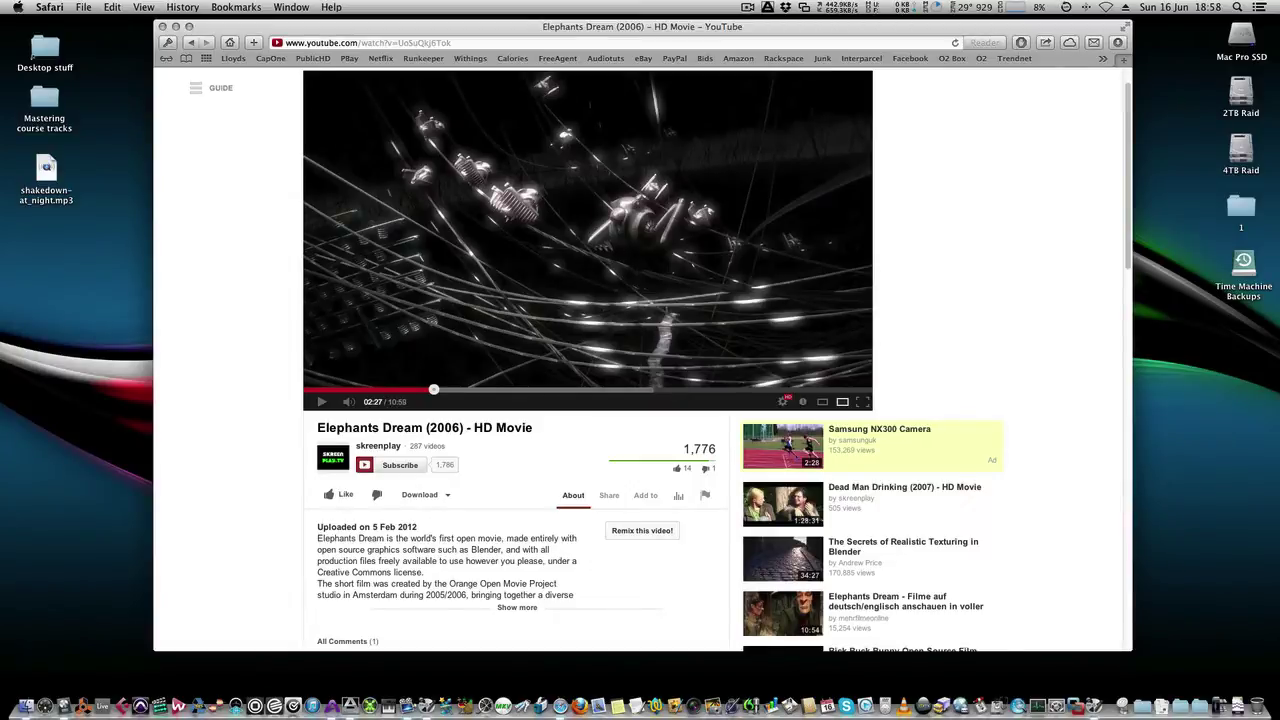
Bring Audio Hijack Pro's Quick Record window over Safari, then view and close the About credits
key(super+Tab)
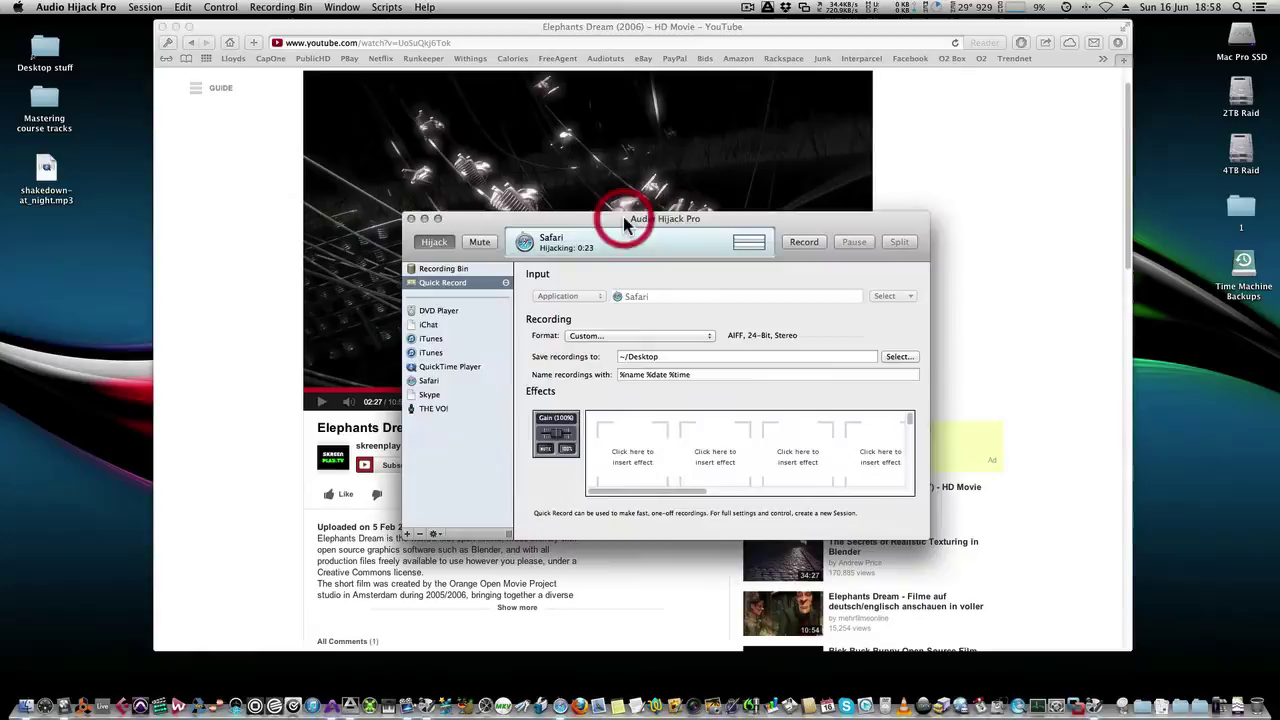
drag(543, 206, 623, 216)
click(105, 8)
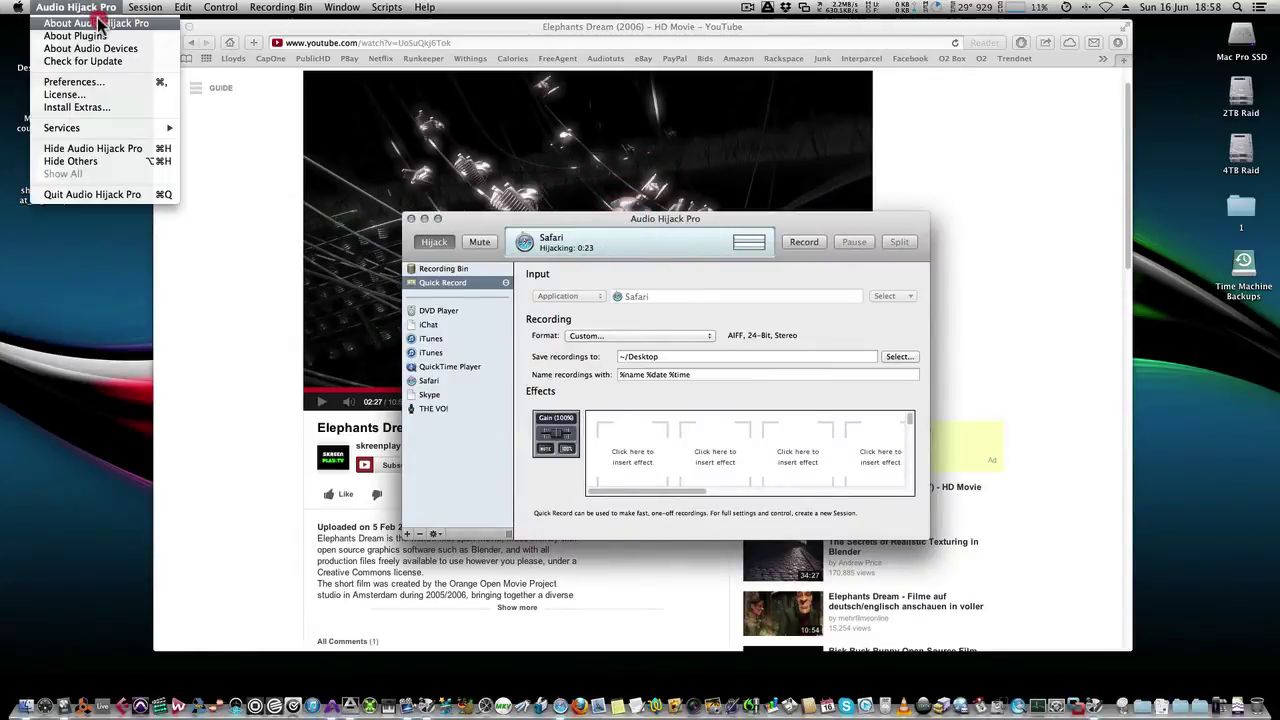
click(70, 22)
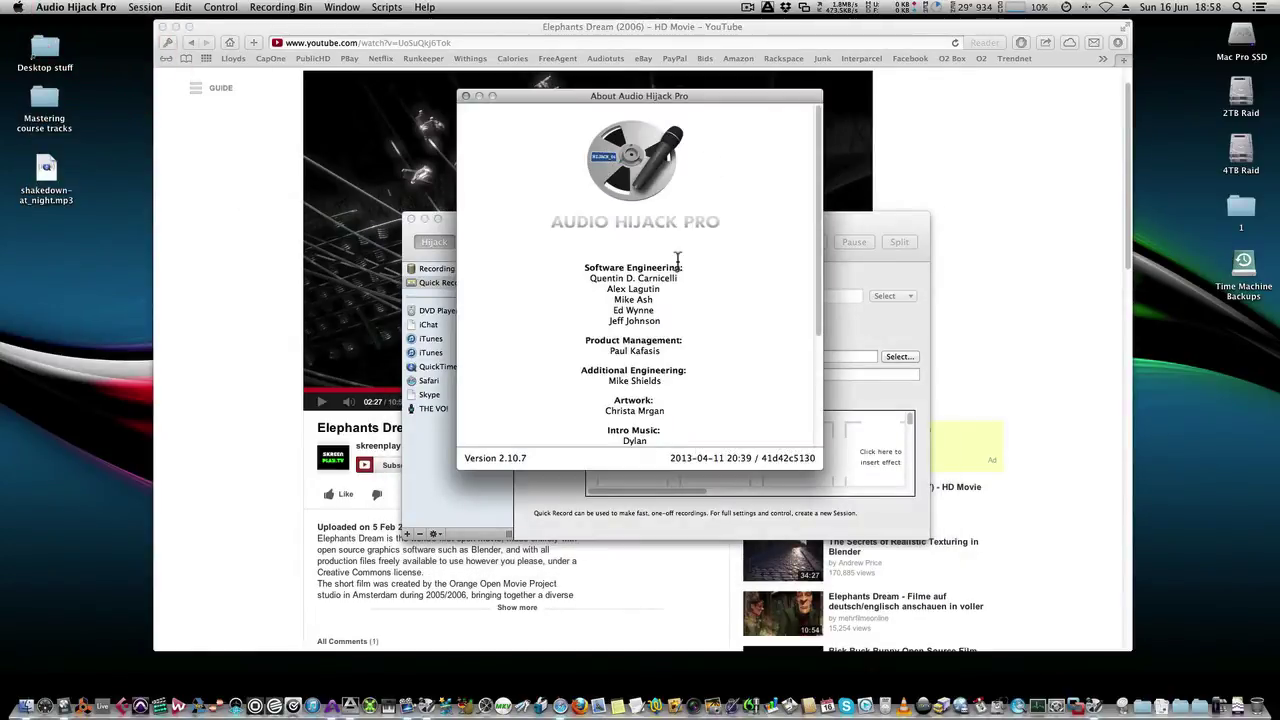
scroll(677, 268, down, 2)
scroll(676, 260, down, 5)
scroll(677, 262, up, 8)
click(466, 95)
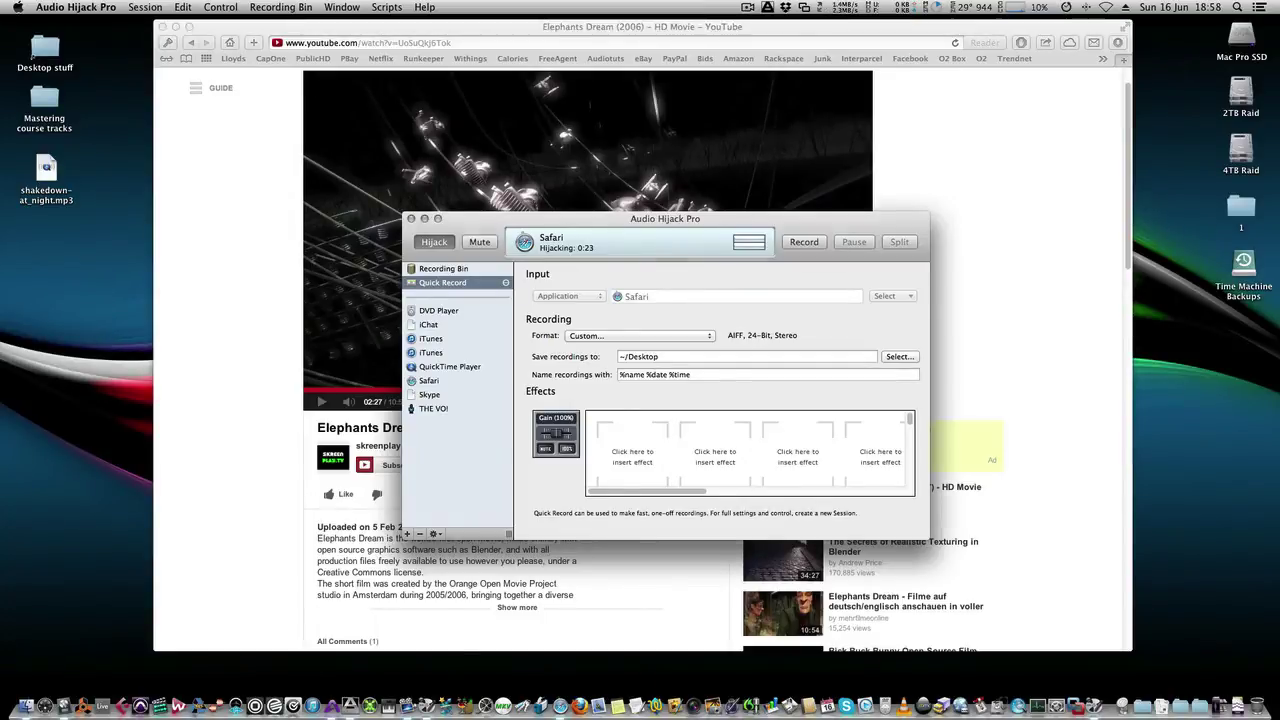
key(super+1)
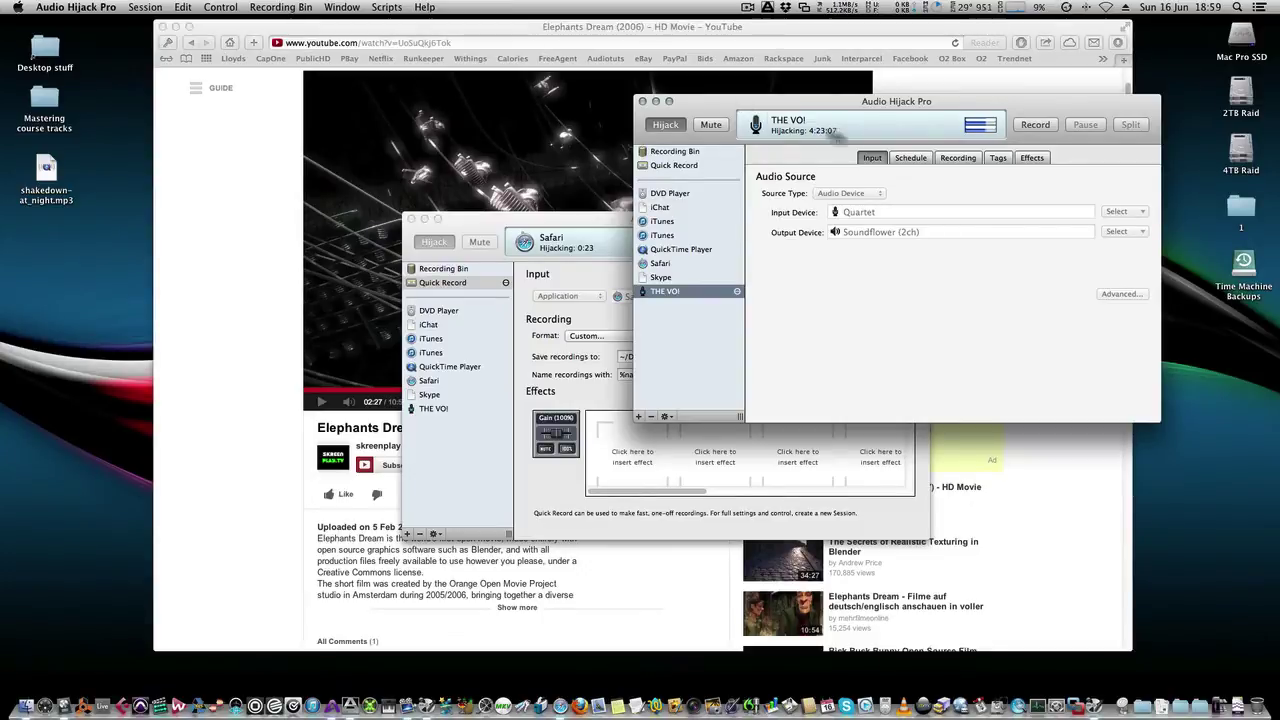
click(1030, 158)
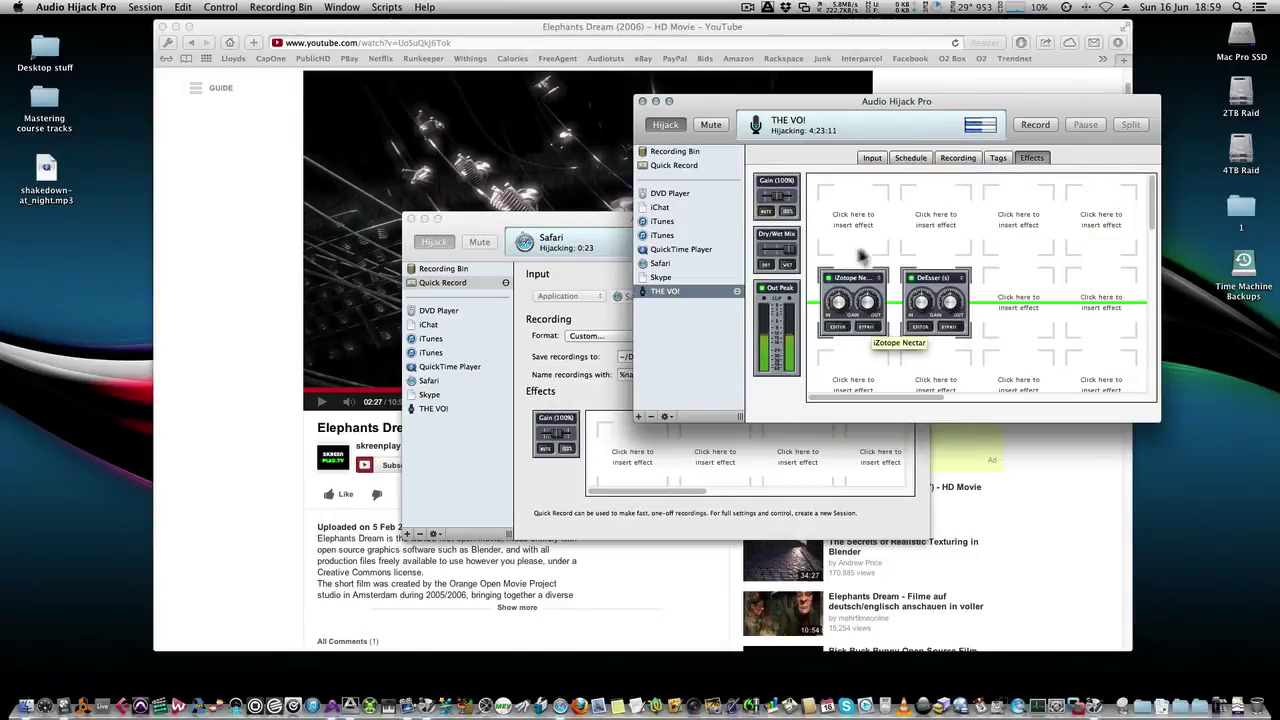
click(777, 104)
drag(777, 104, 1279, 200)
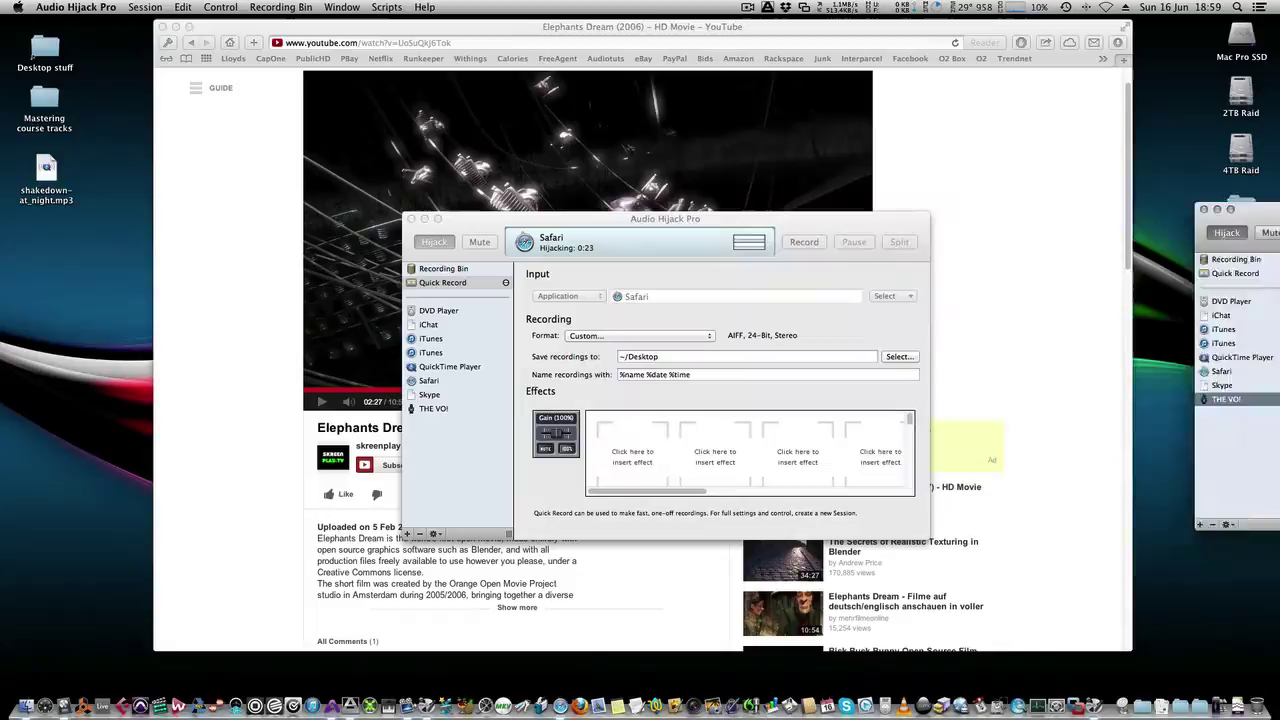
drag(791, 223, 828, 224)
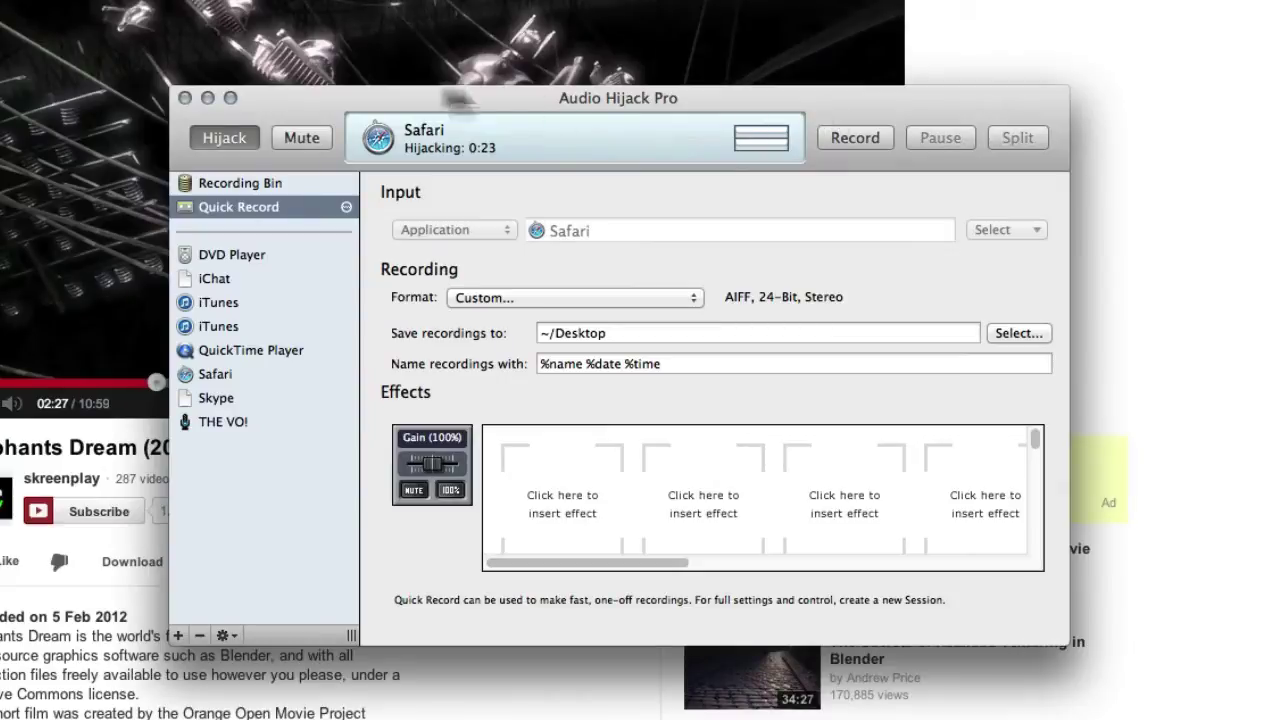
Stop hijacking Safari and confirm the input stays Application with Safari selected
click(224, 134)
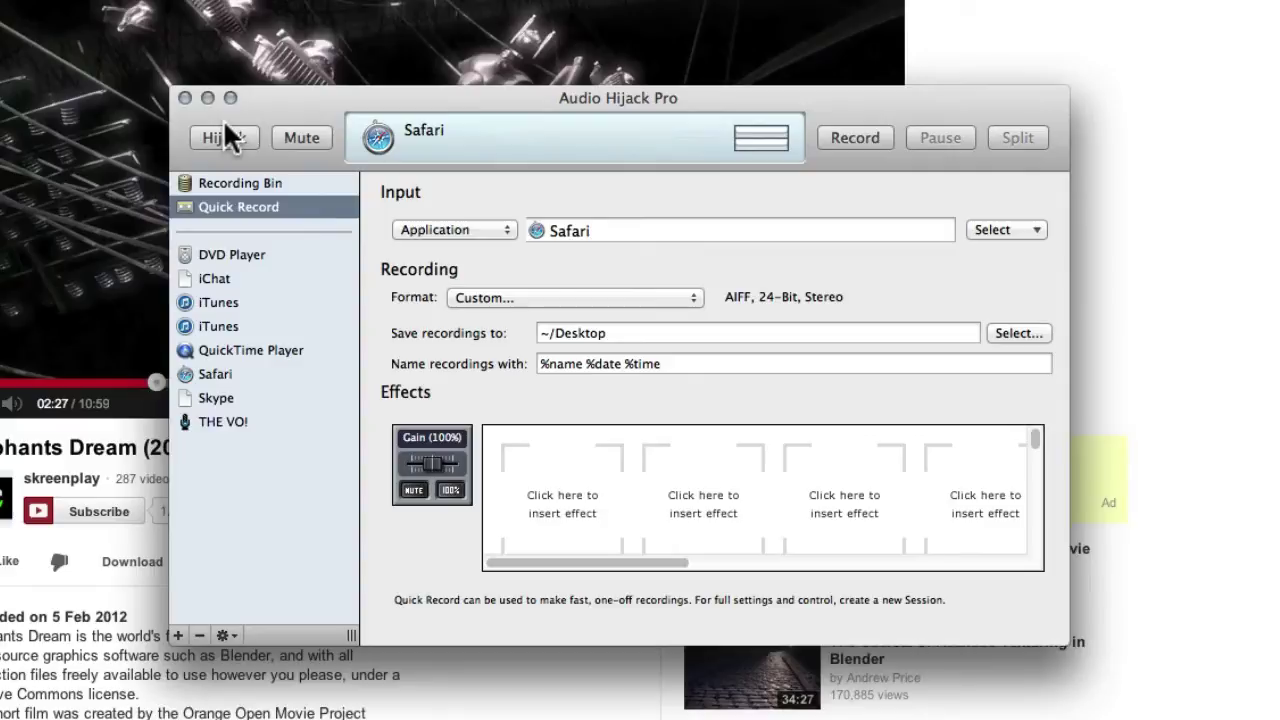
click(453, 229)
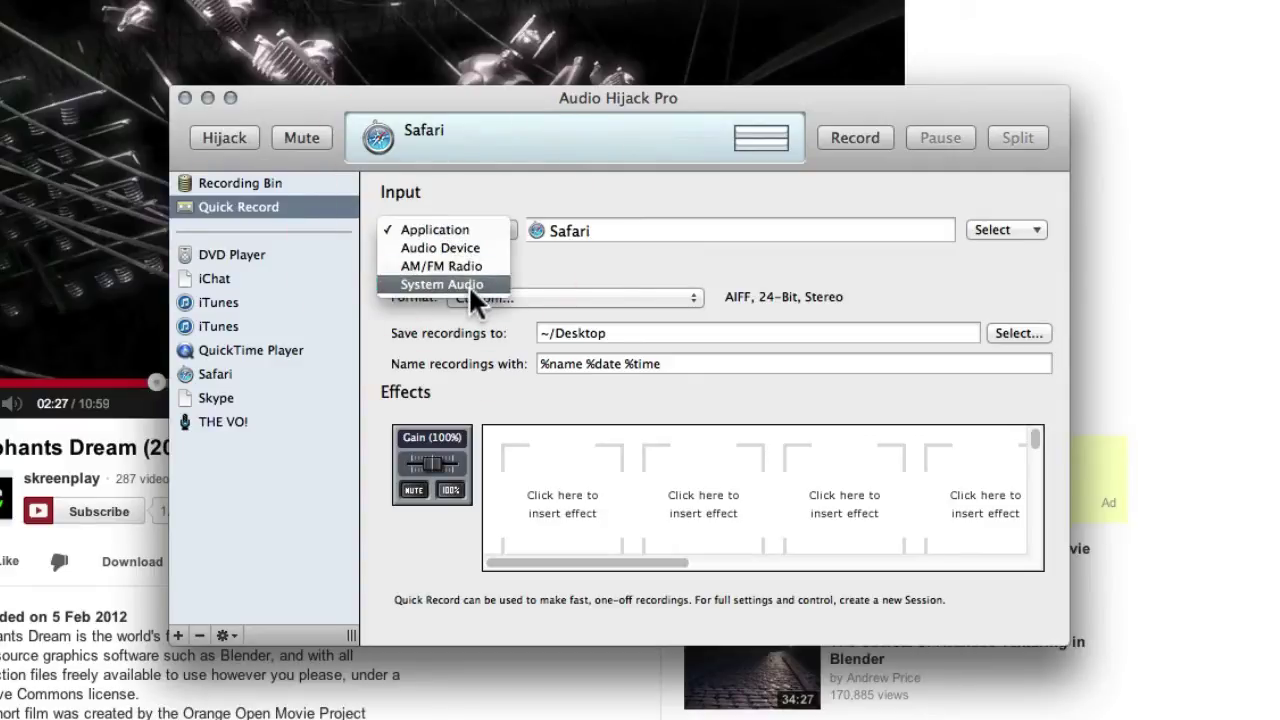
click(554, 198)
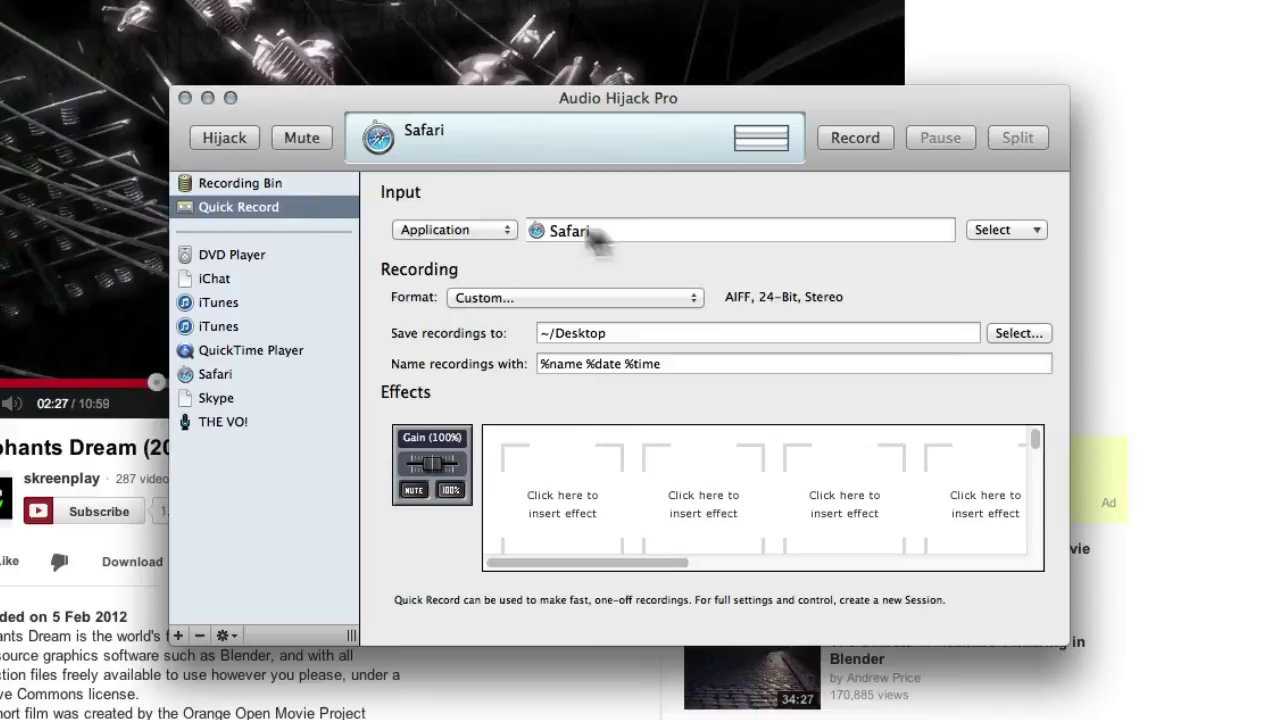
click(996, 230)
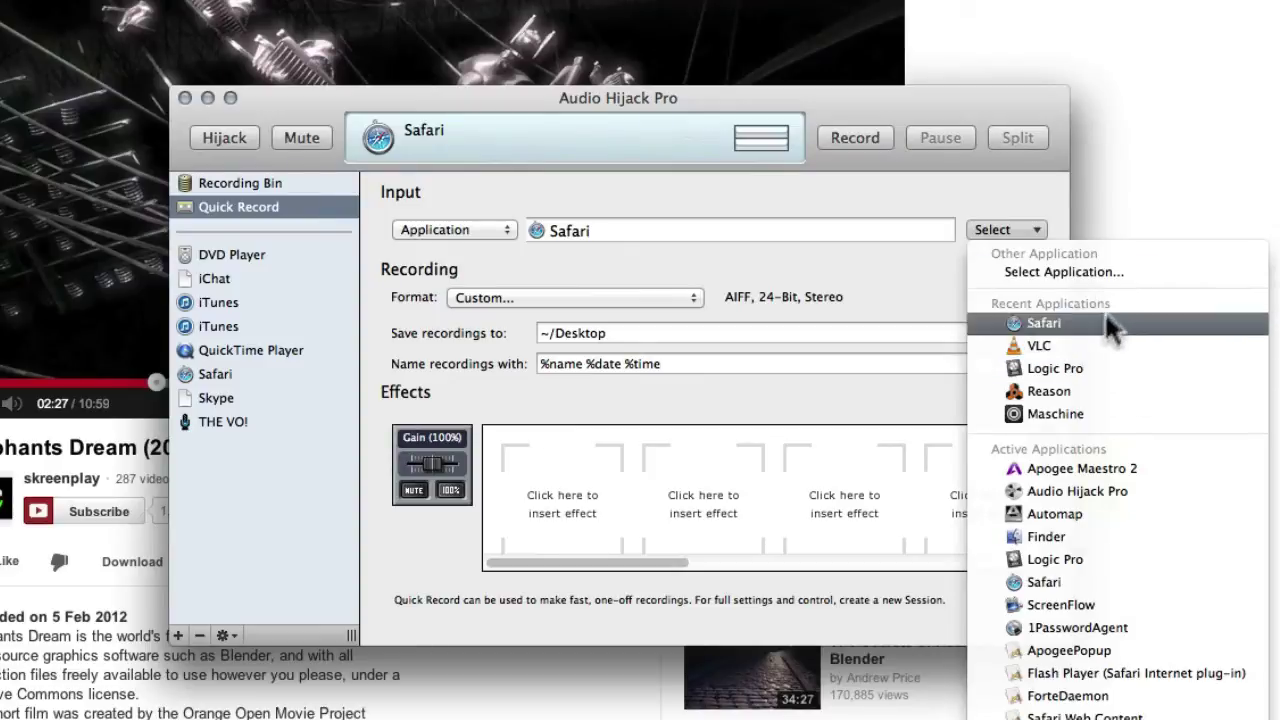
click(857, 245)
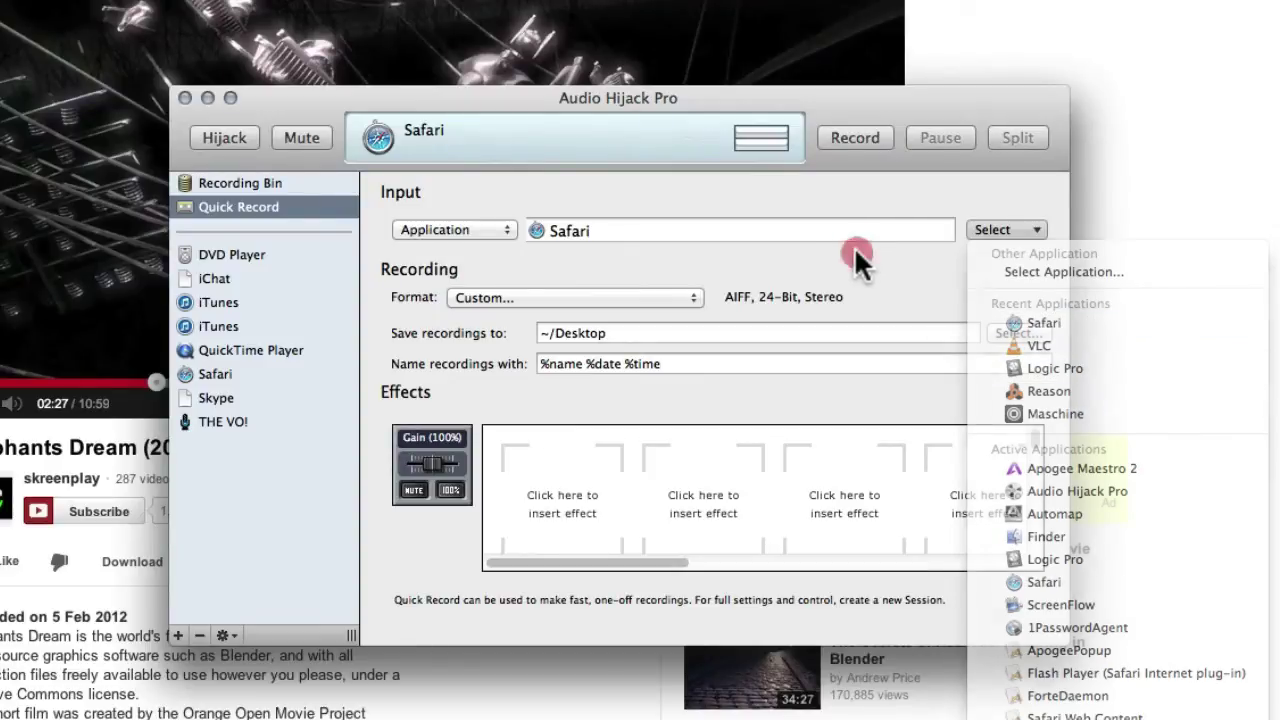
click(628, 296)
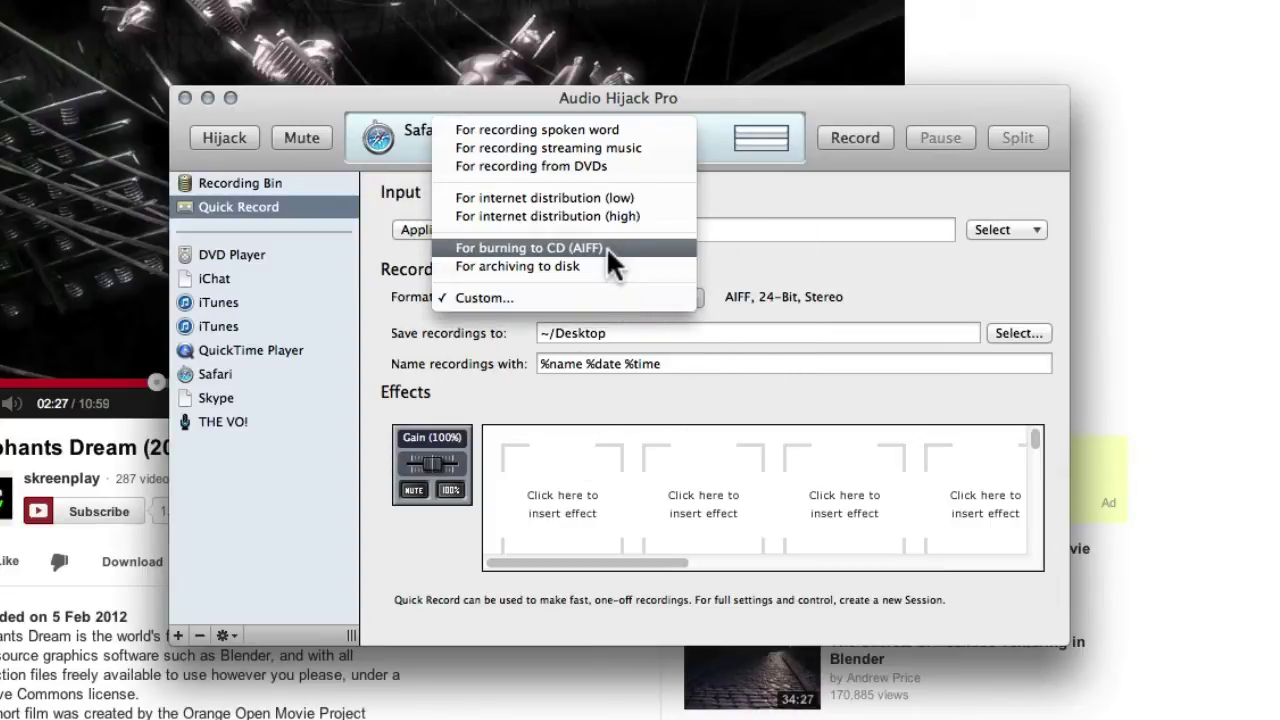
click(606, 248)
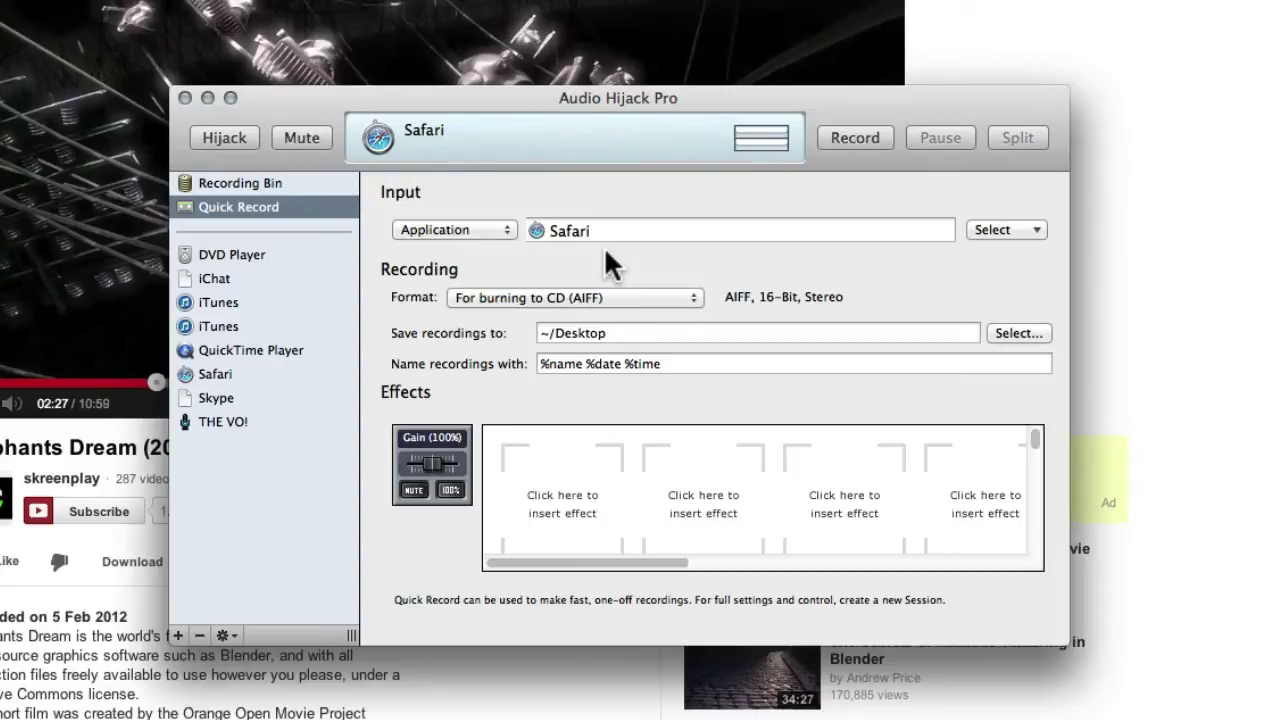
click(565, 292)
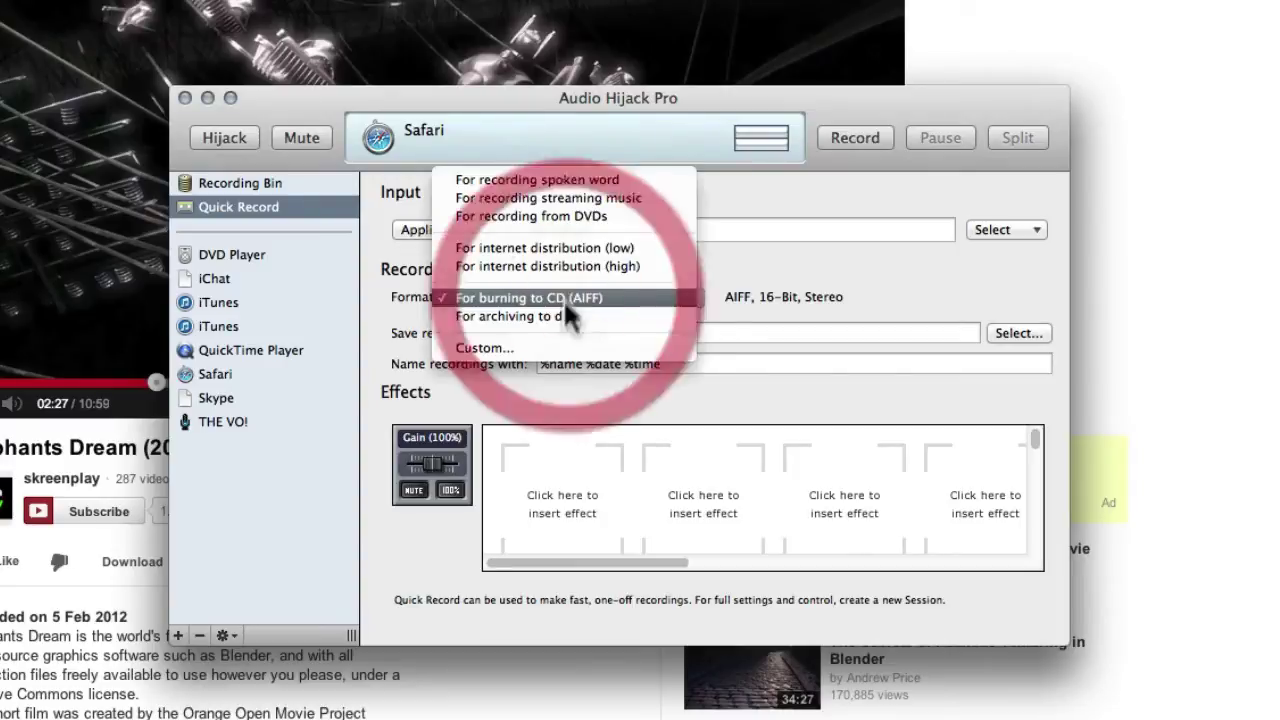
click(548, 346)
click(651, 238)
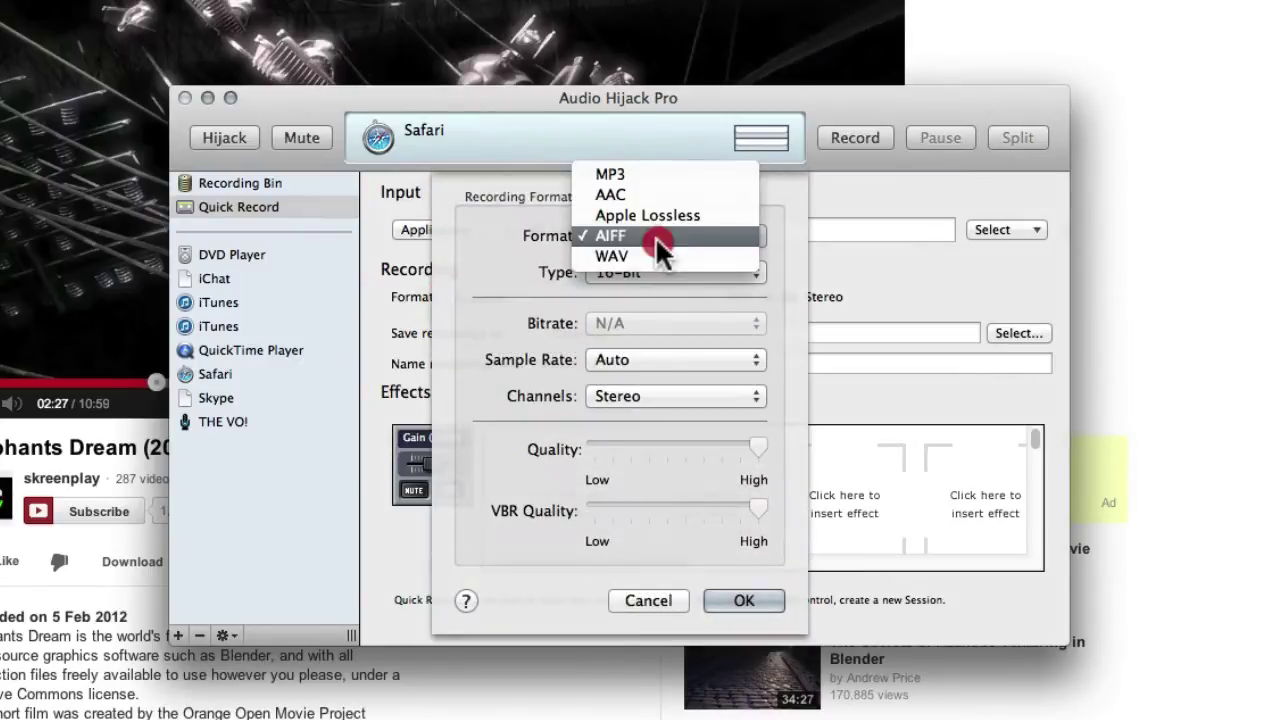
click(650, 240)
click(650, 268)
click(647, 289)
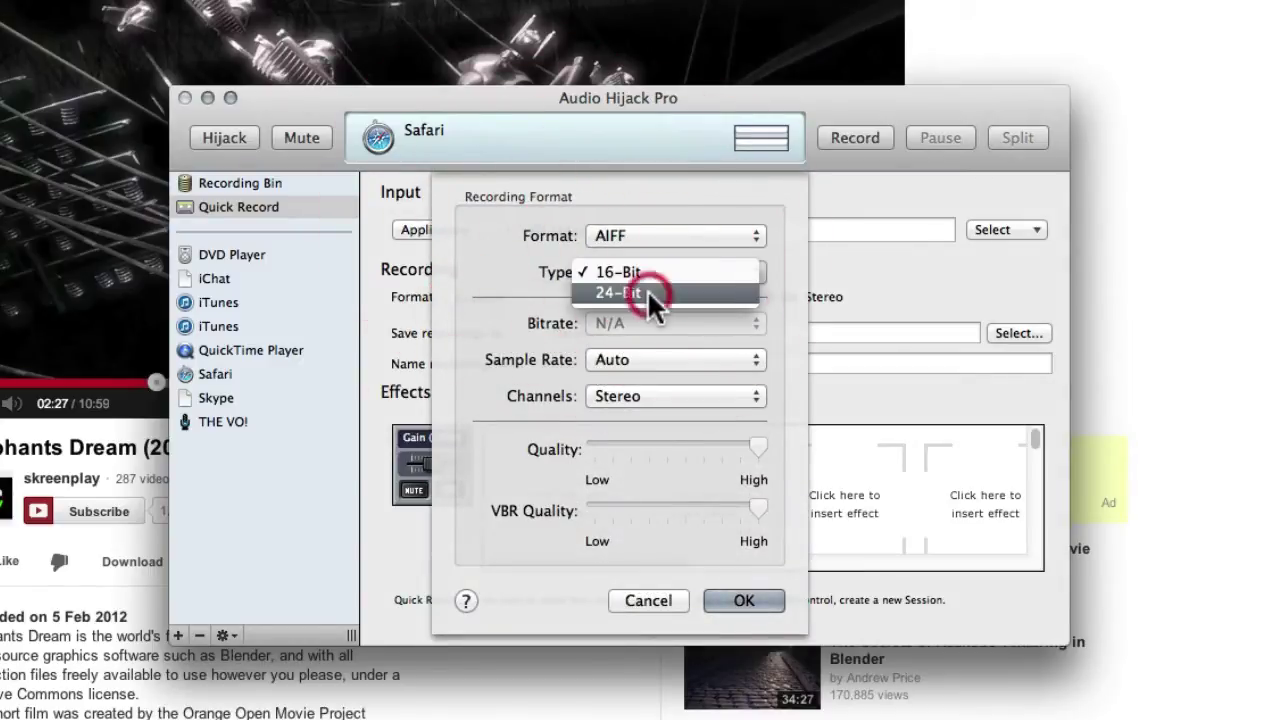
click(737, 597)
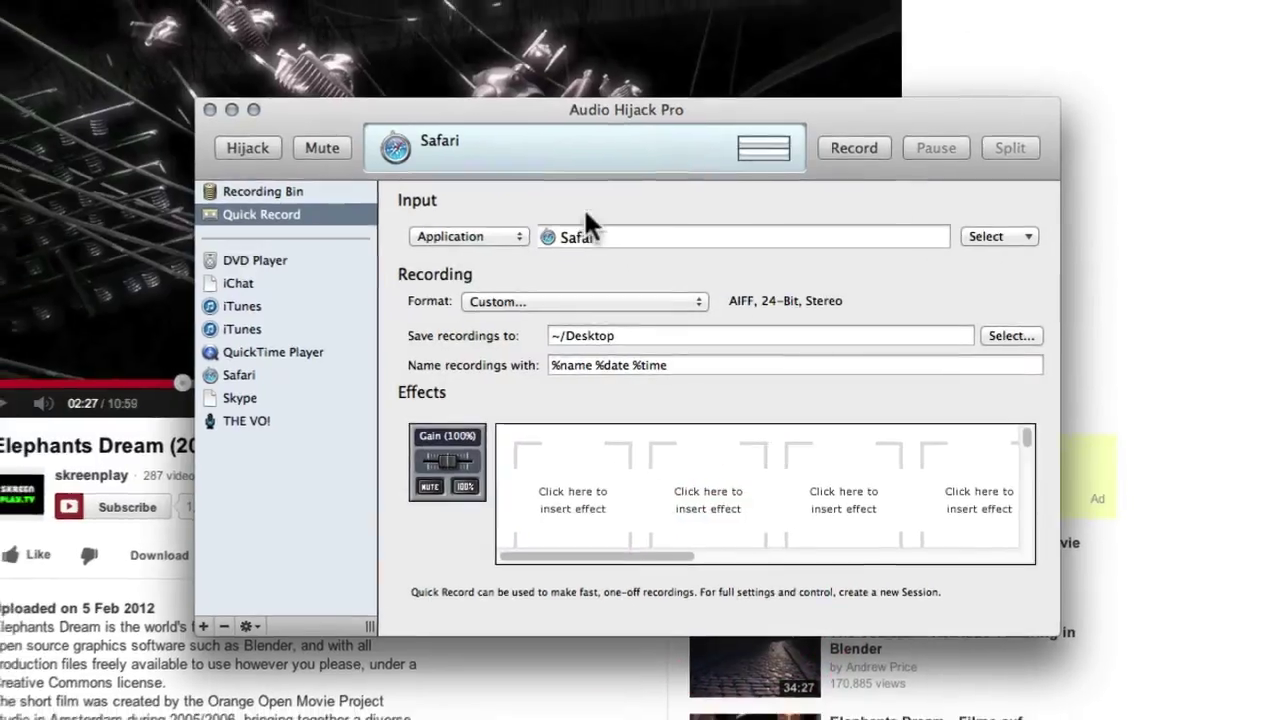
click(575, 215)
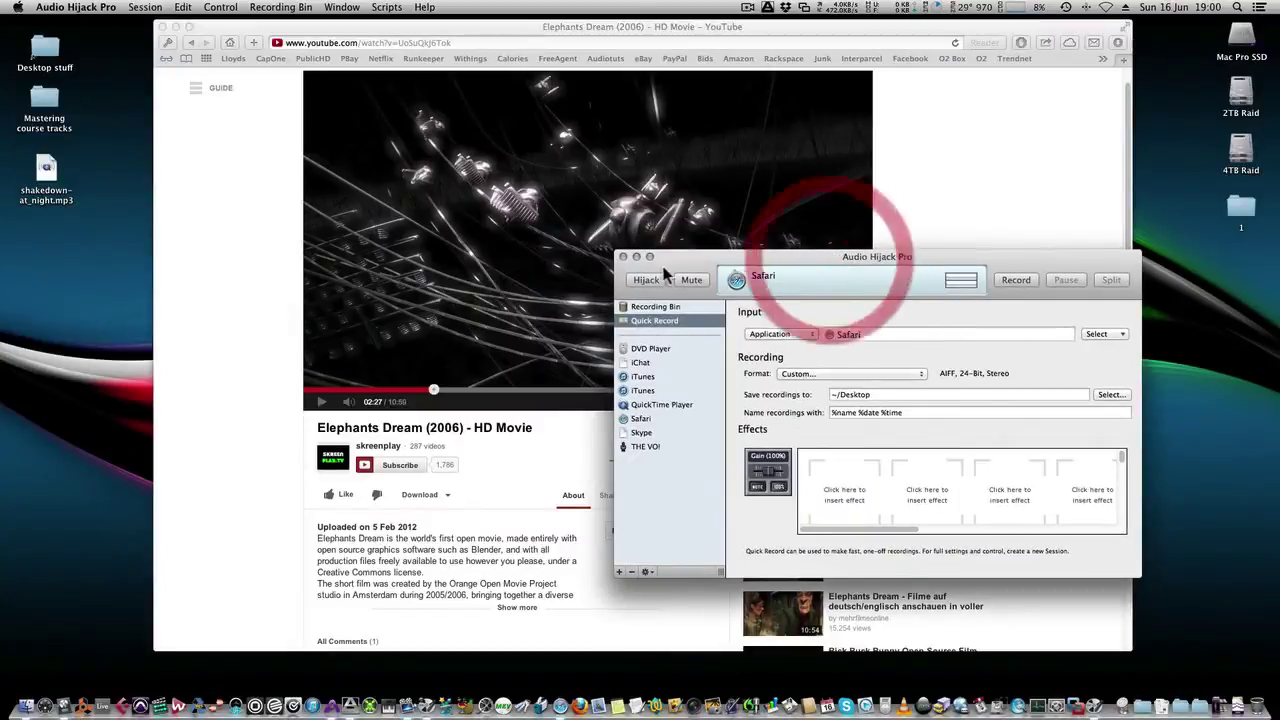
Restart hijacking Safari and check the Desktop save location and %name %date %time file naming
click(647, 280)
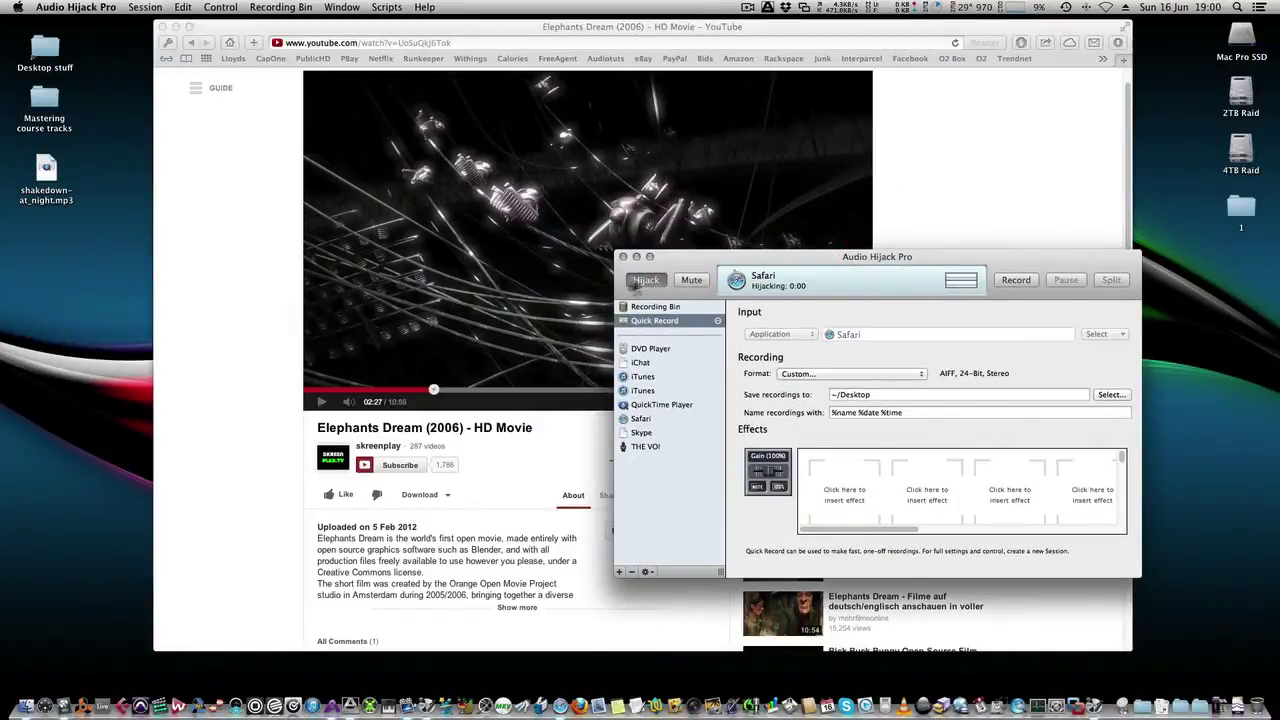
click(214, 278)
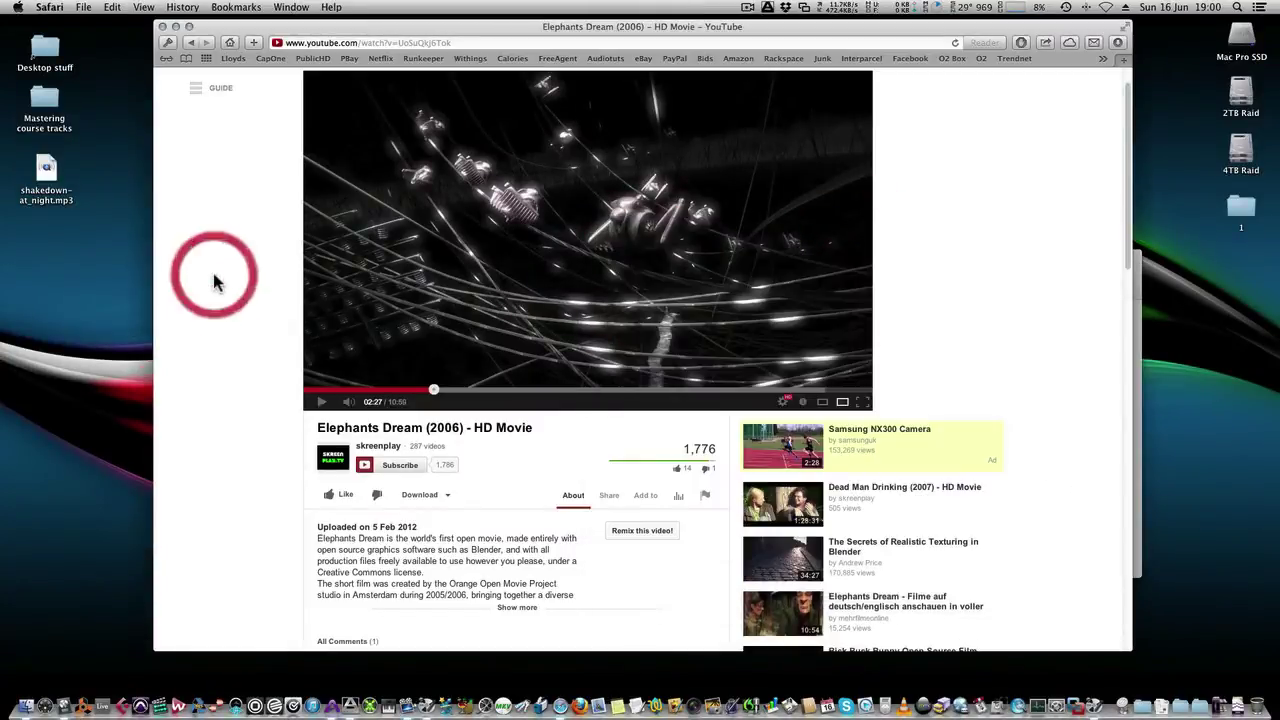
click(1134, 528)
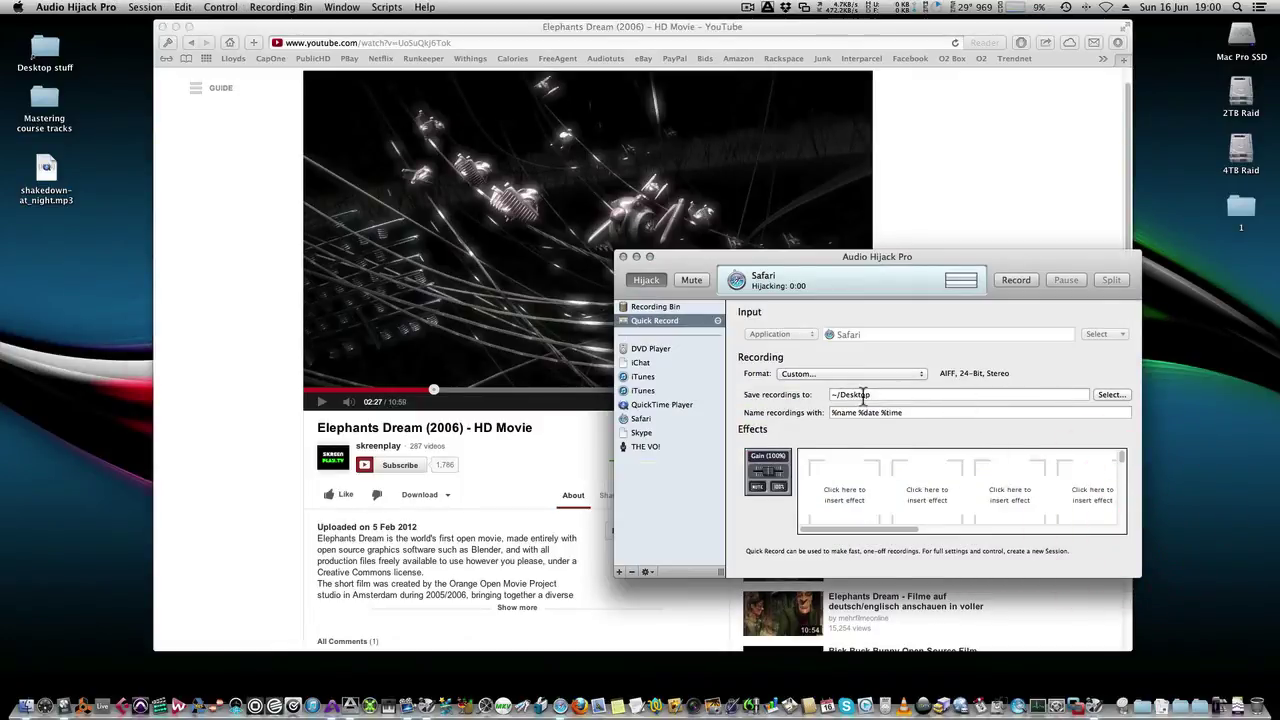
click(917, 410)
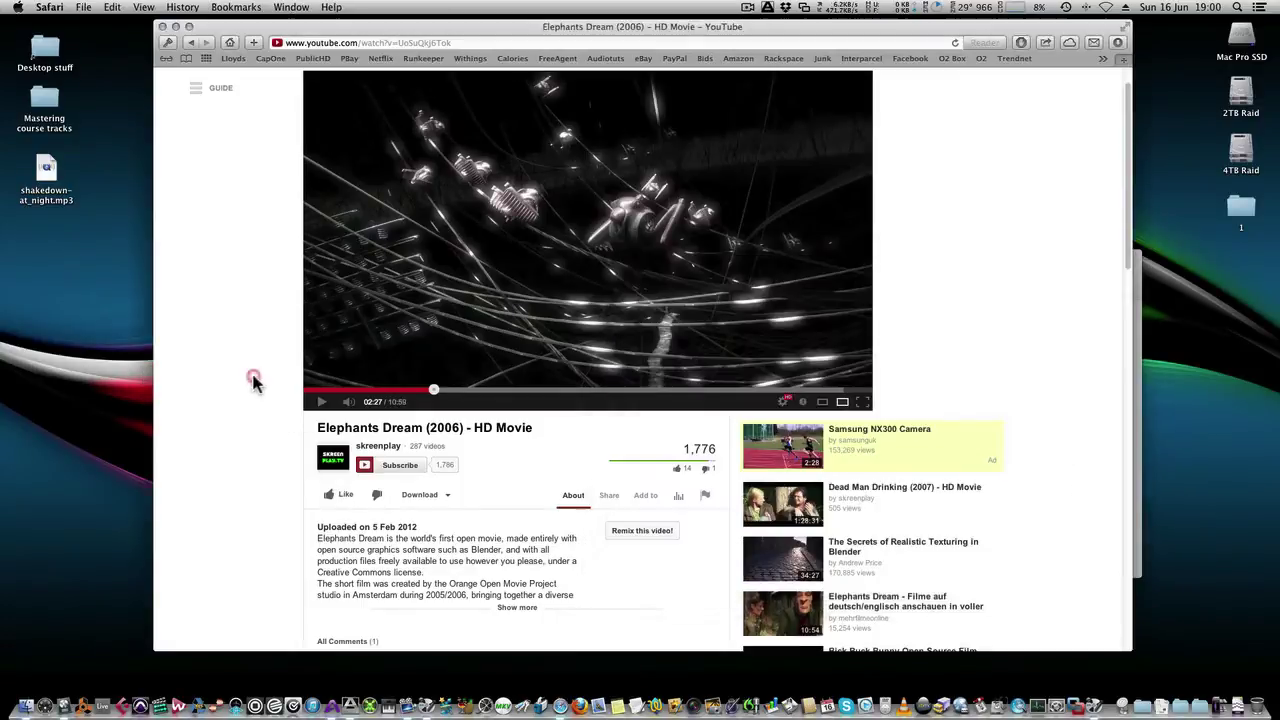
click(251, 378)
scroll(256, 387, up, 1)
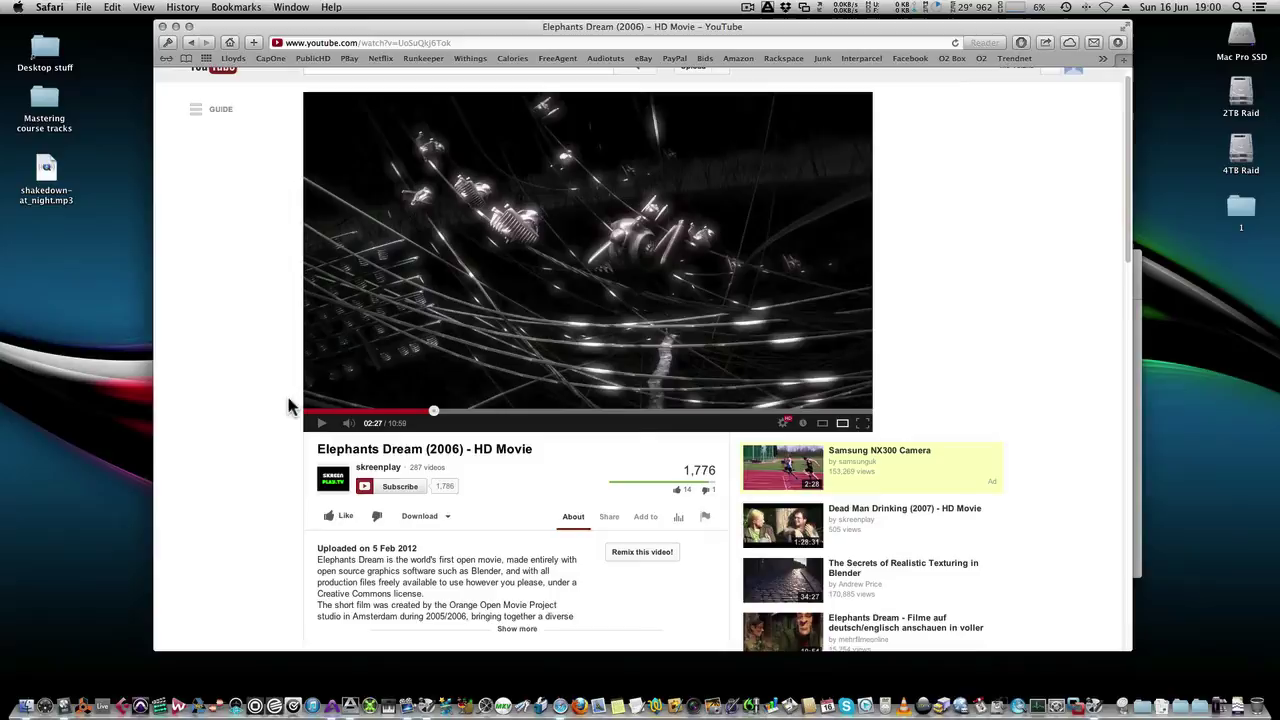
Play Elephants Dream and record about fifteen seconds of Safari's audio in Audio Hijack Pro
click(321, 424)
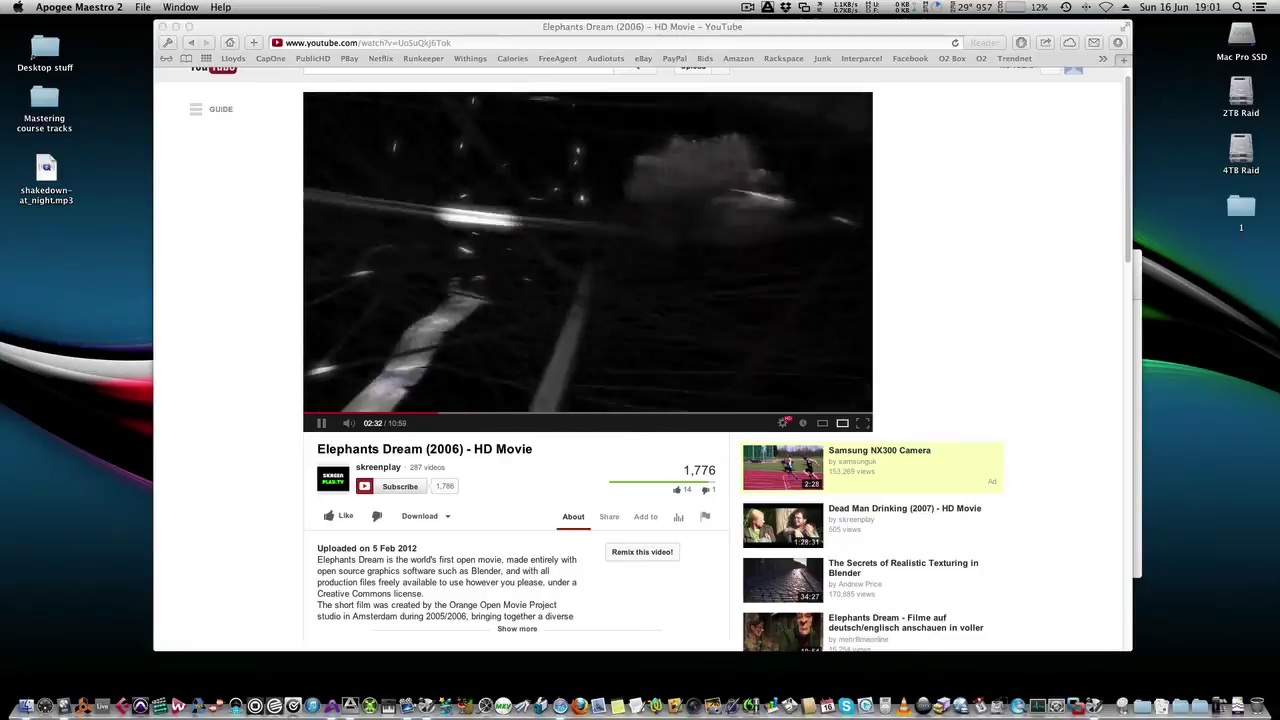
key(super+Tab)
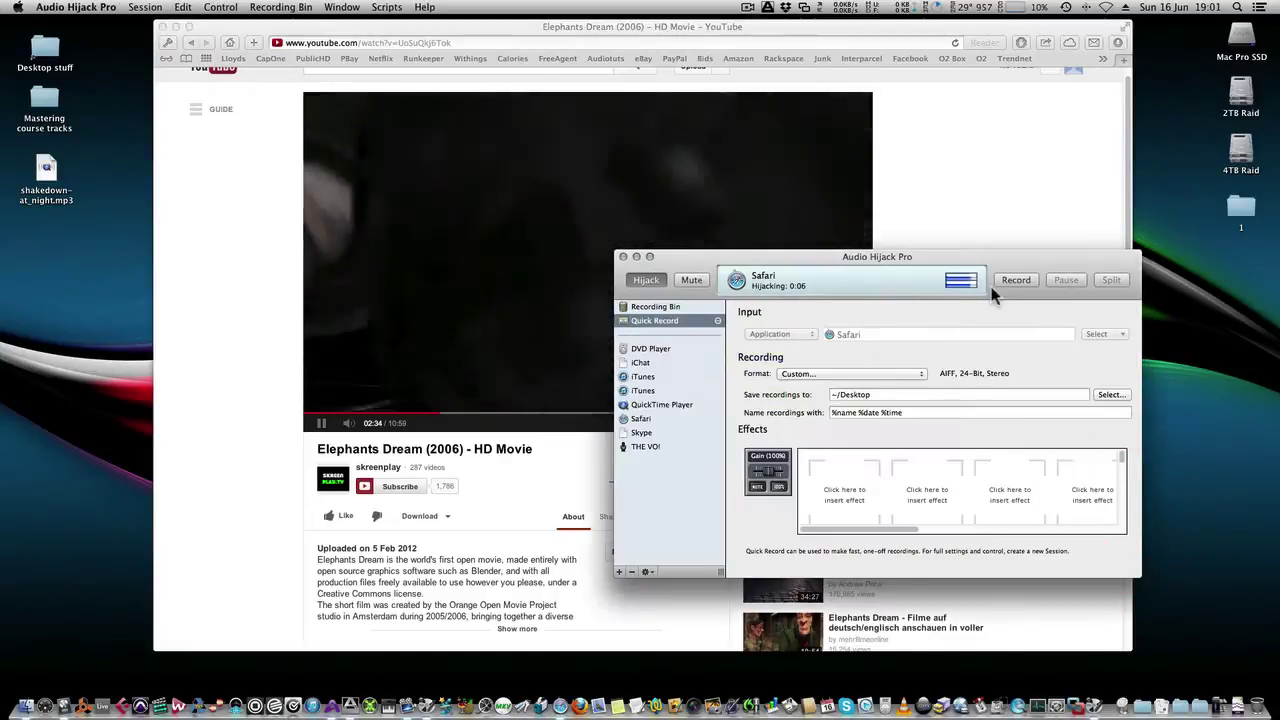
drag(970, 265, 892, 292)
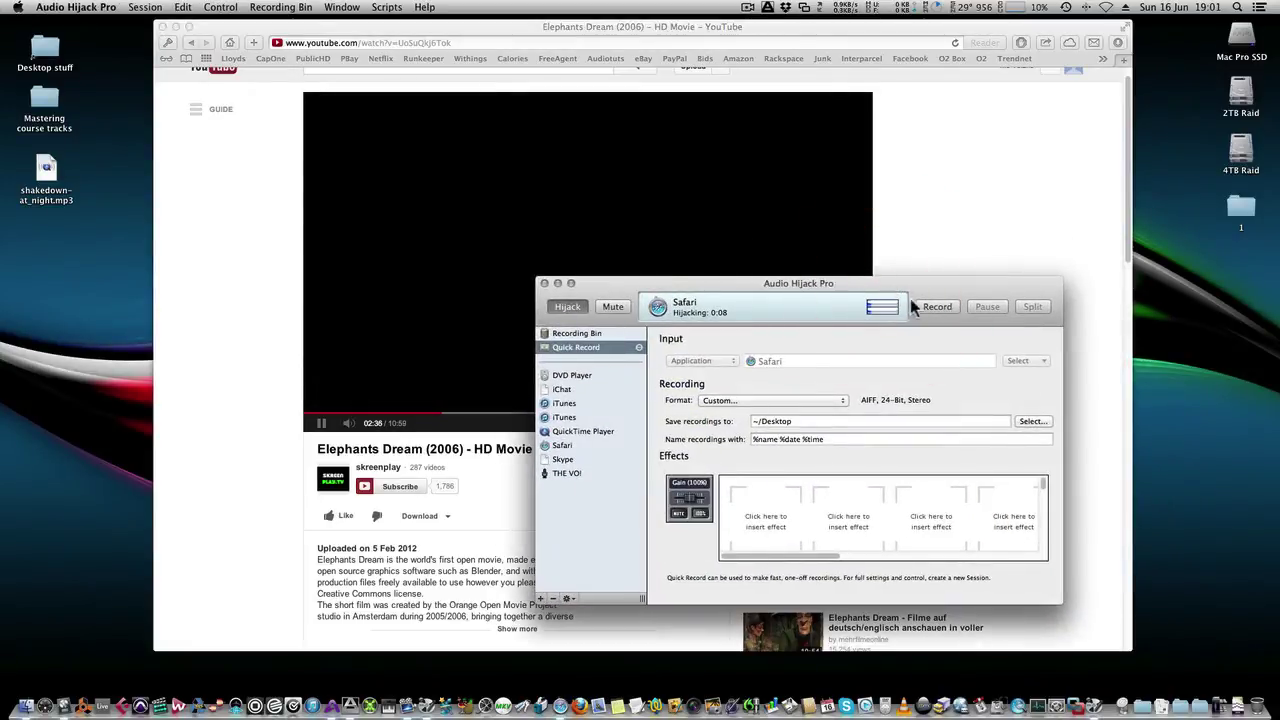
click(931, 307)
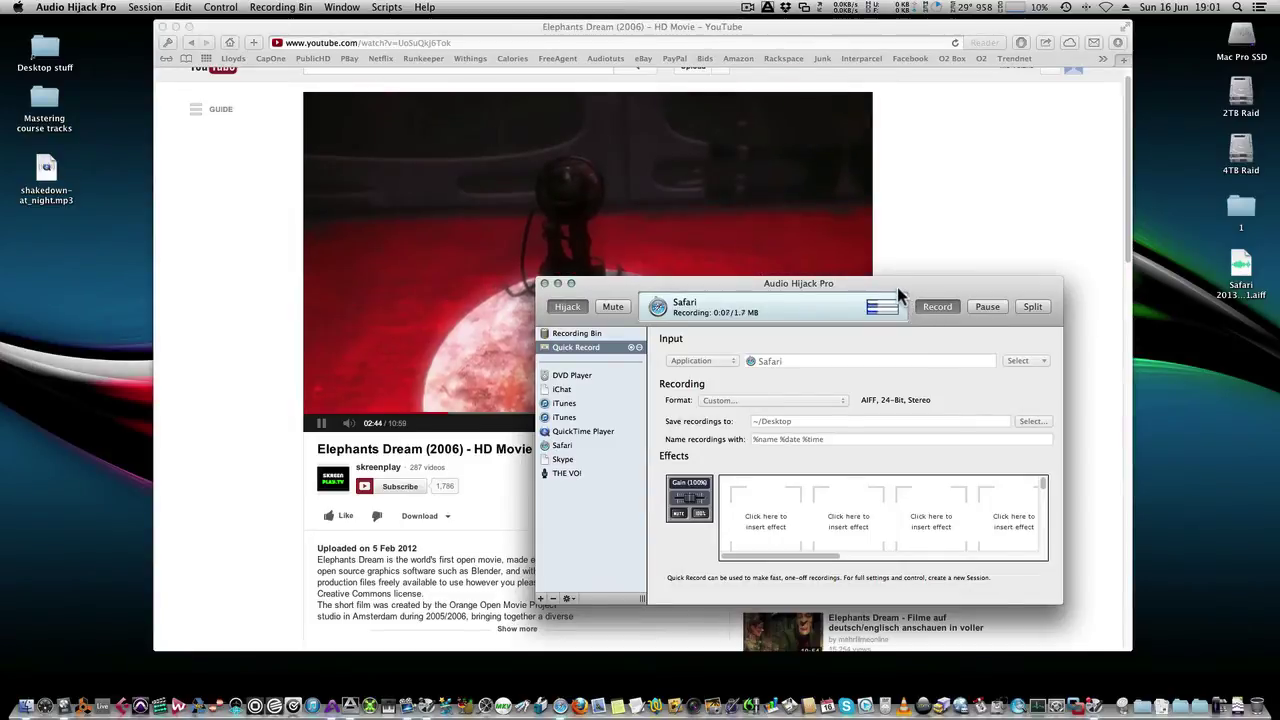
drag(897, 289, 1036, 284)
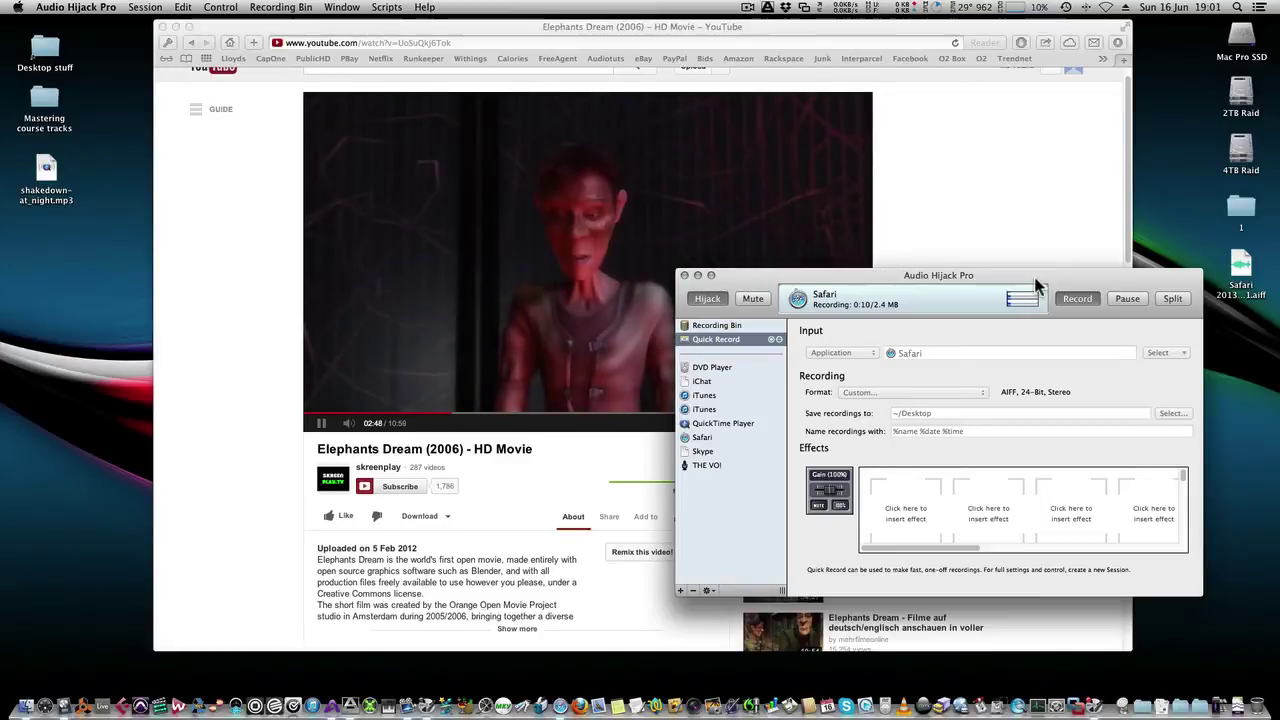
drag(1036, 282, 955, 160)
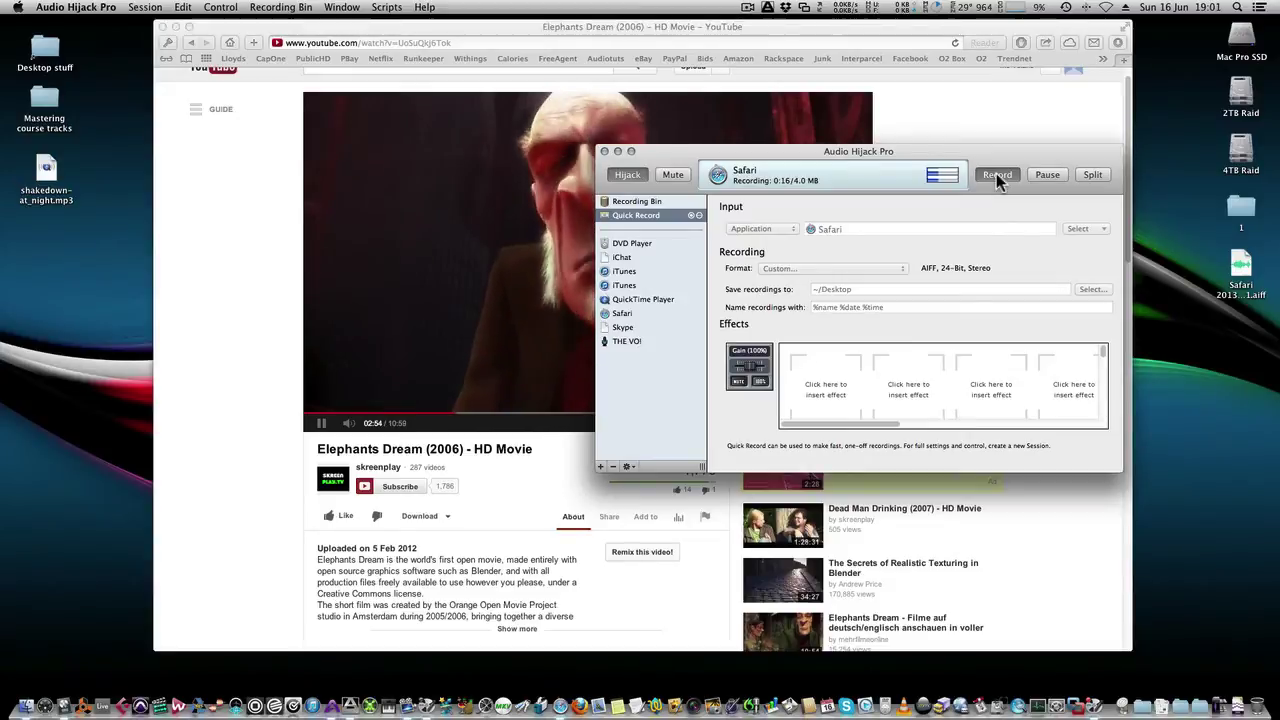
click(996, 174)
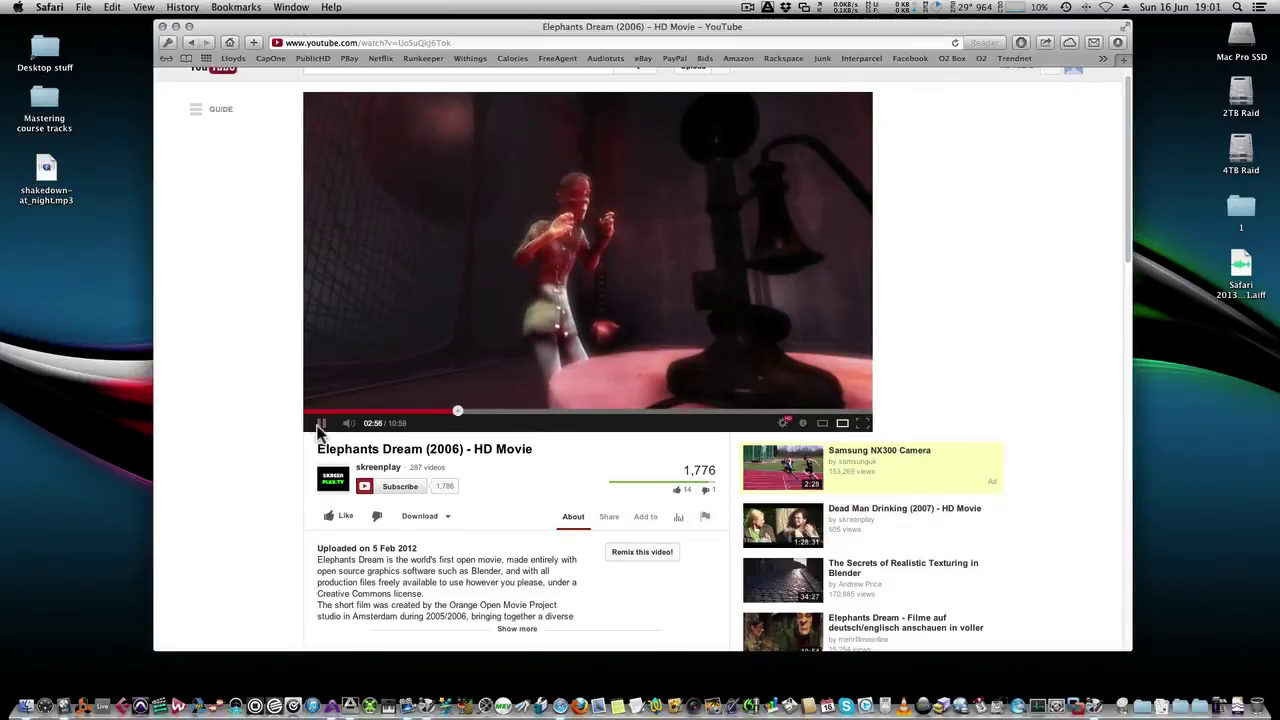
Pause the video and open Safari 20130616 1901.aiff in Soundtrack Pro
click(318, 427)
click(319, 427)
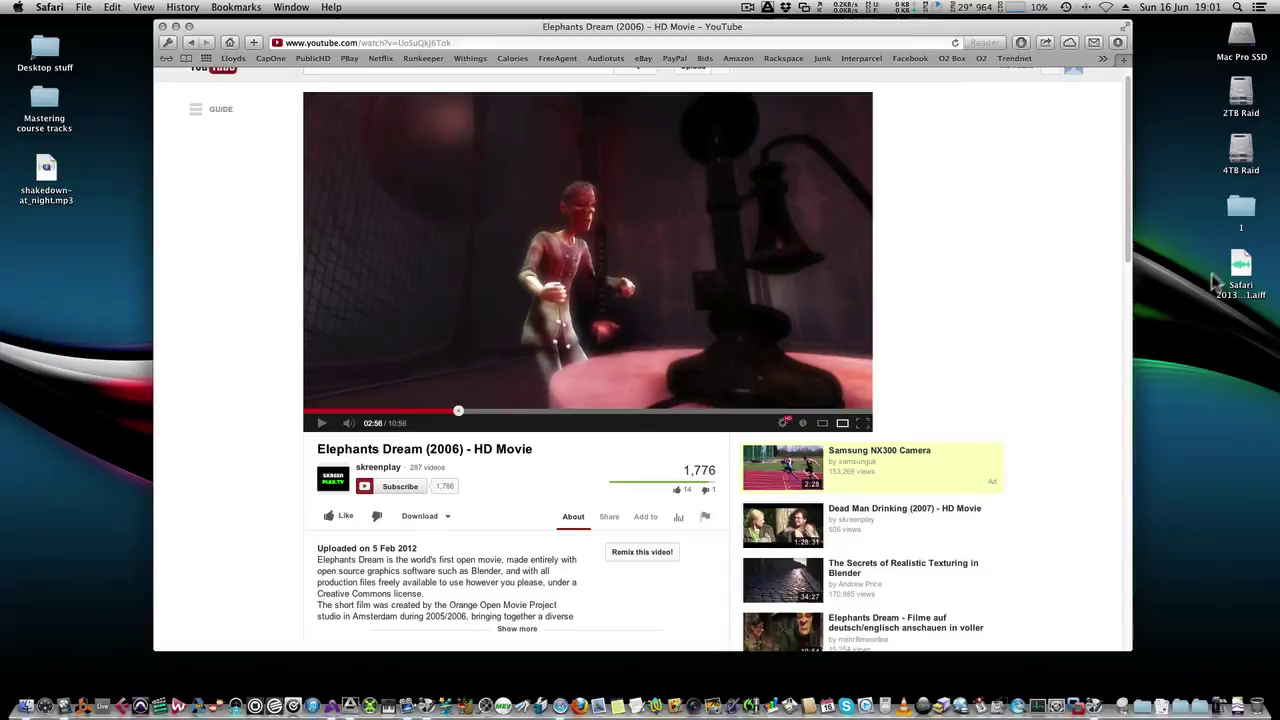
double_click(1243, 268)
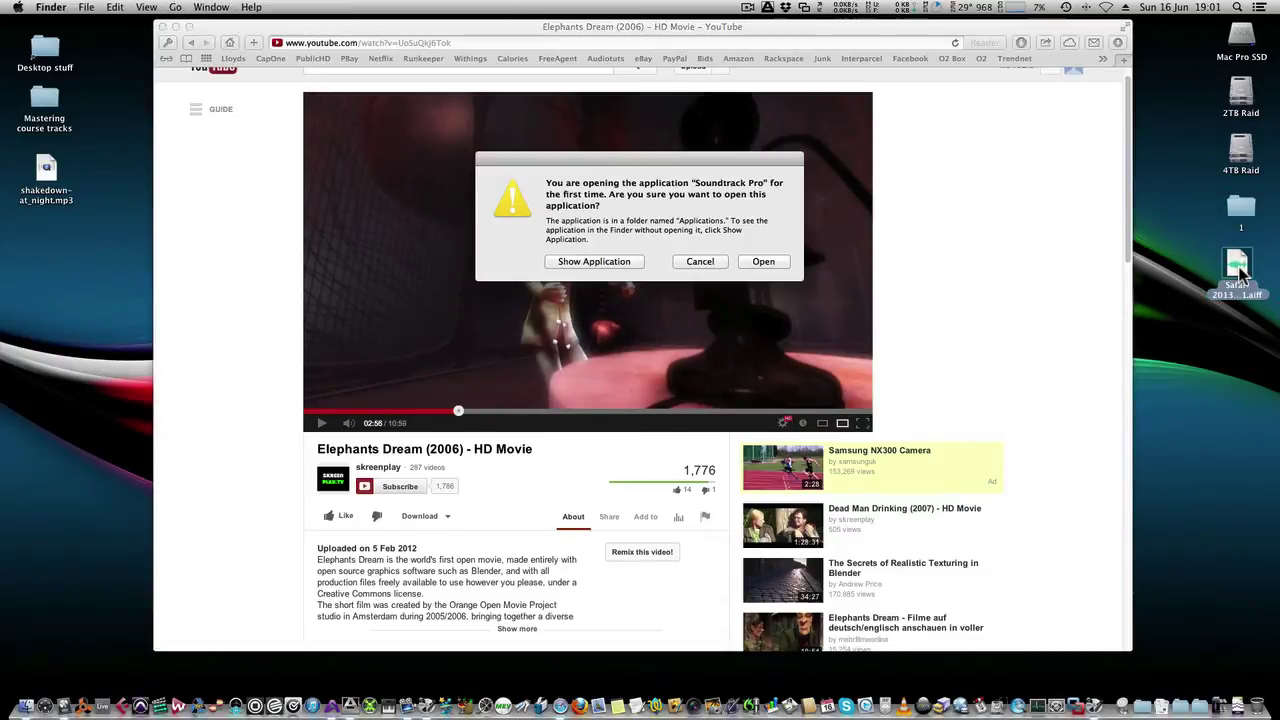
click(763, 261)
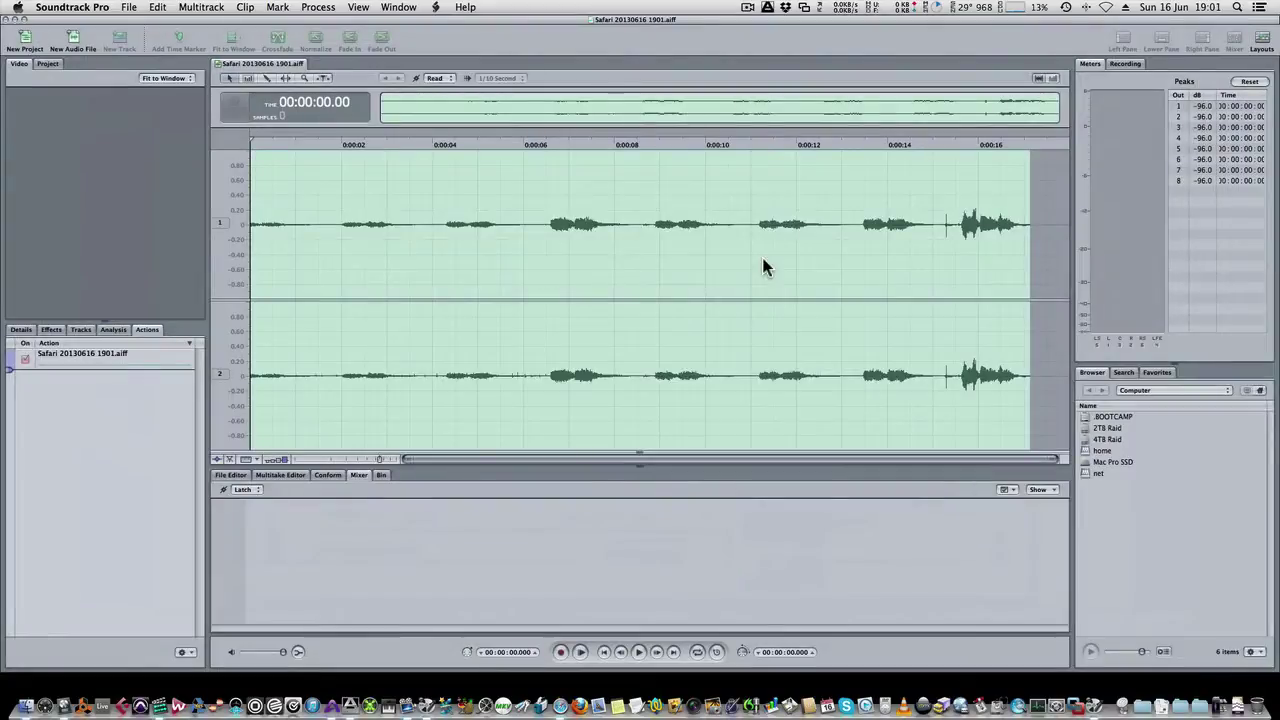
Select the entire Safari recording and apply Normalize to it
click(572, 312)
click(757, 283)
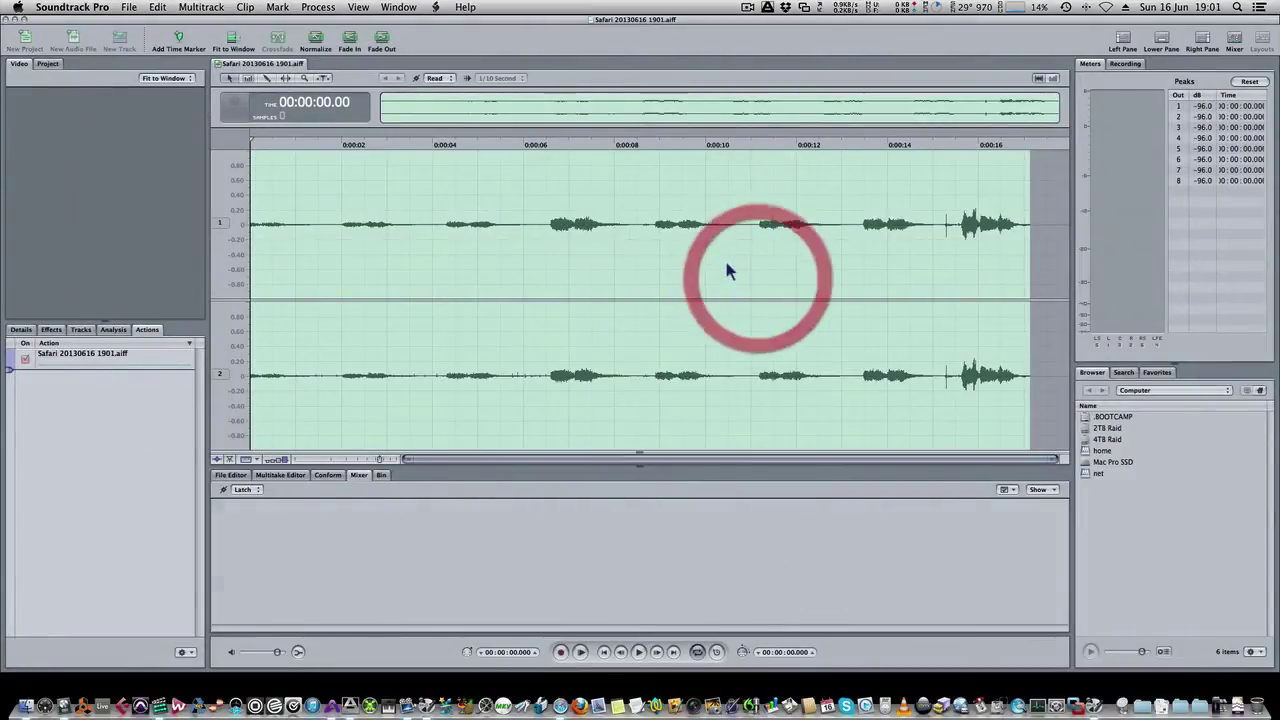
click(710, 262)
drag(588, 267, 711, 266)
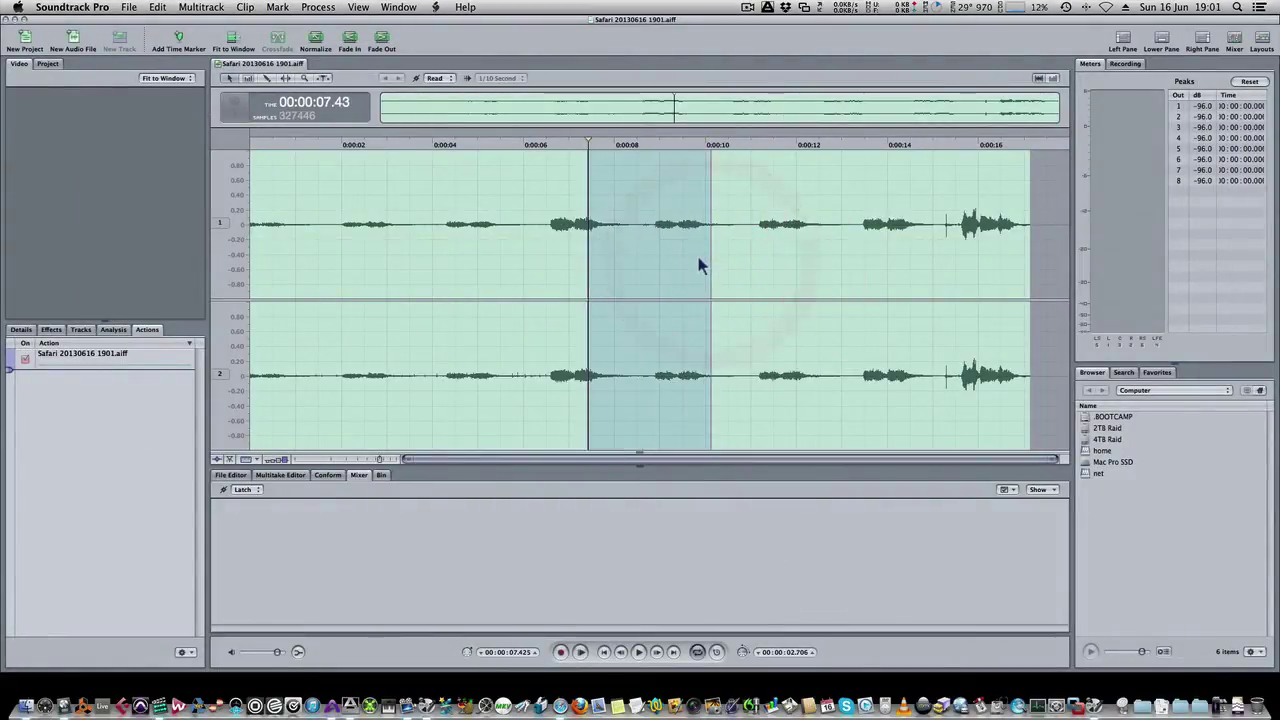
key(super+a)
click(315, 40)
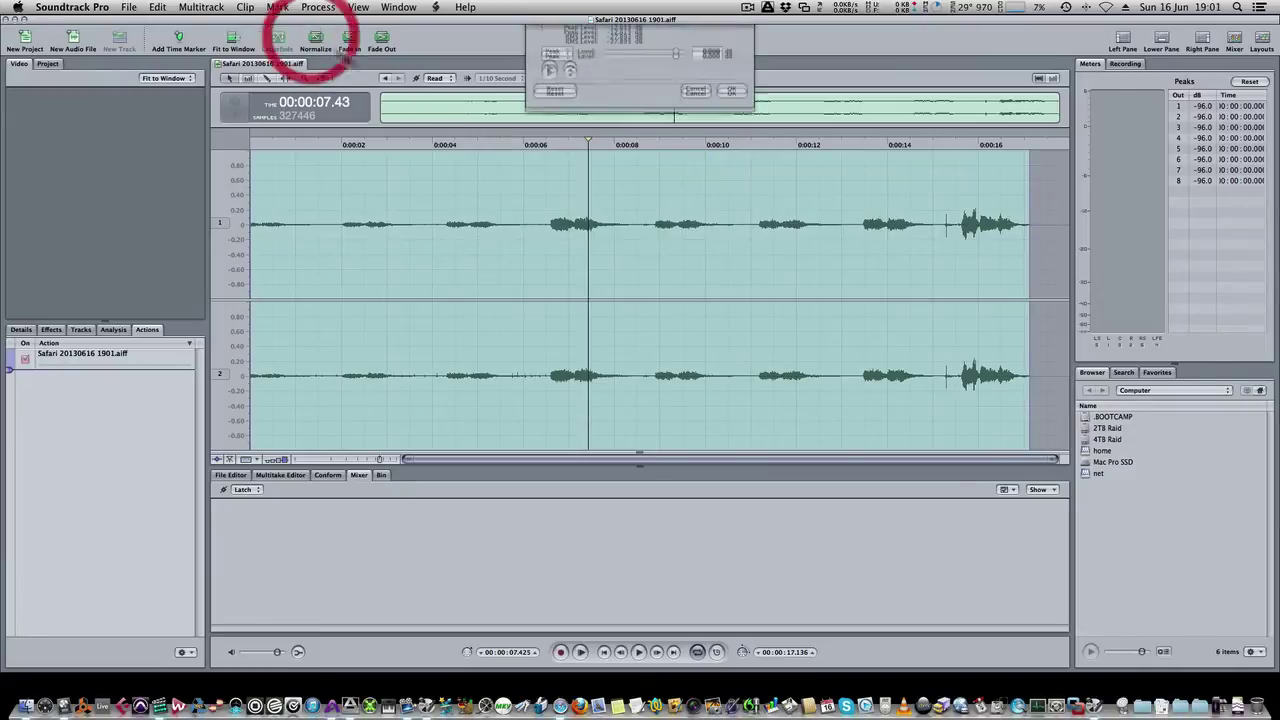
click(731, 91)
Select roughly 6.5 to 7.6 seconds of audio and play it back
click(546, 262)
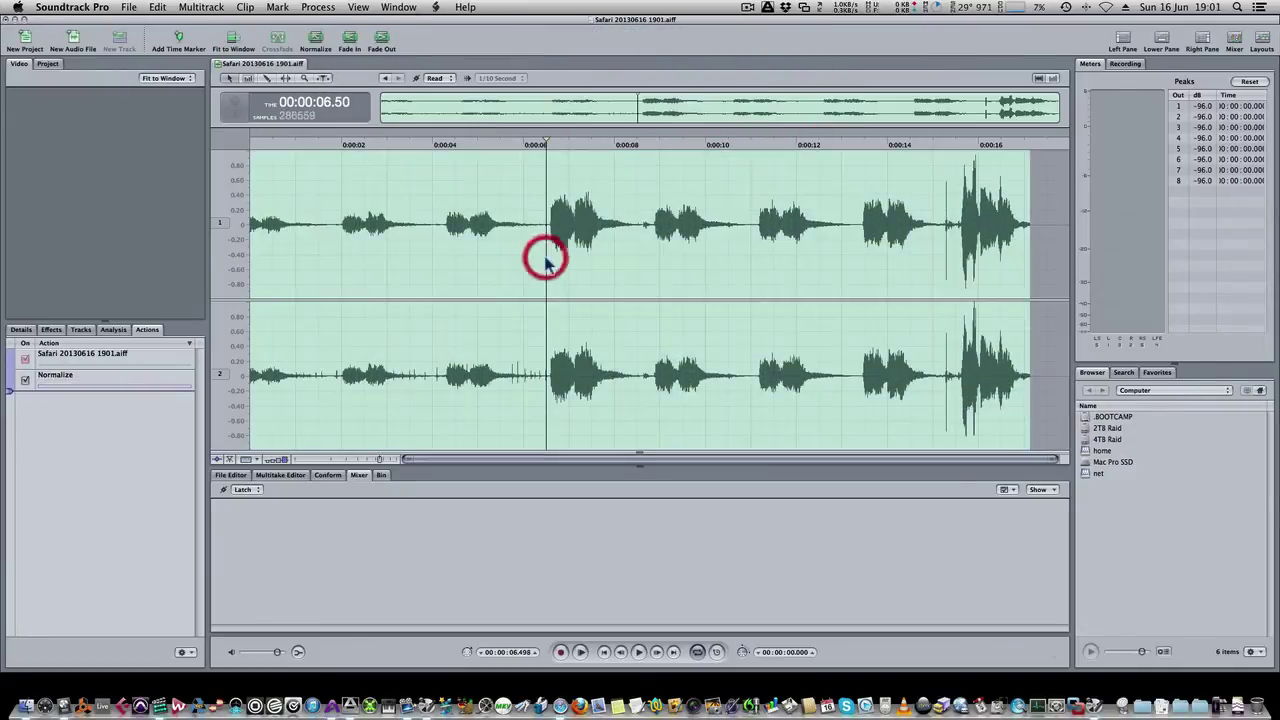
drag(546, 262, 654, 254)
key(space)
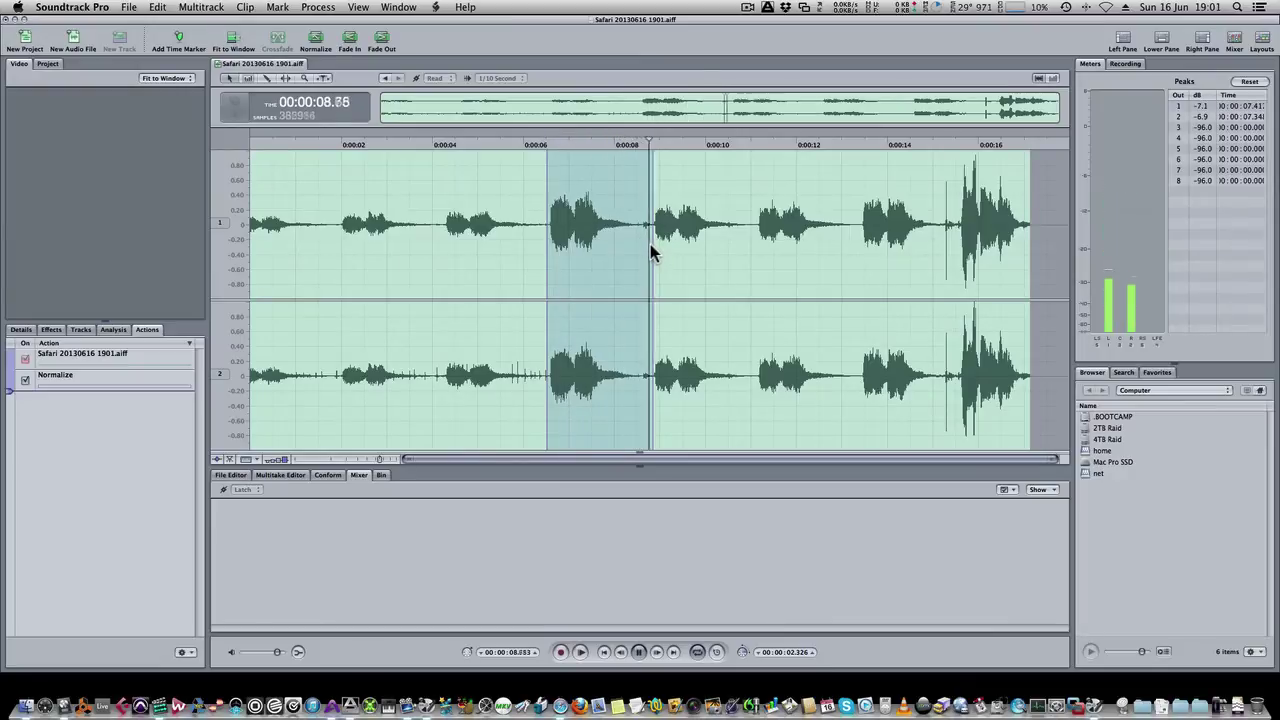
key(space)
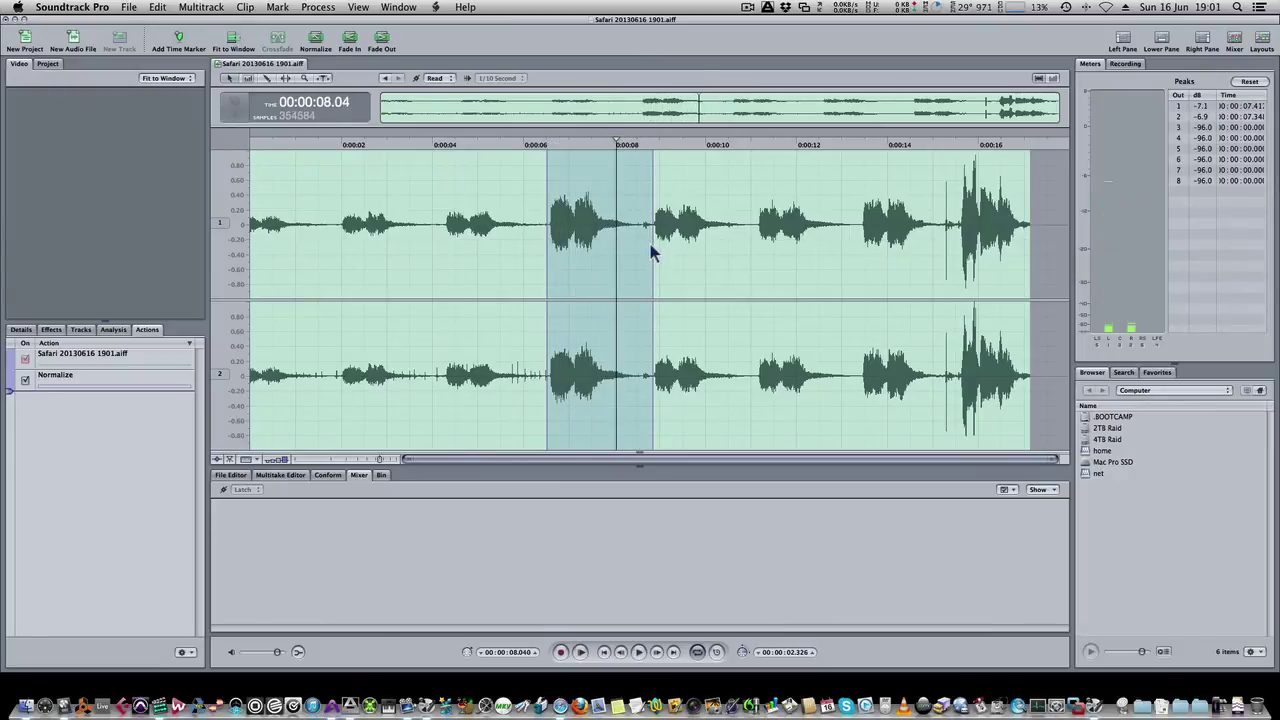